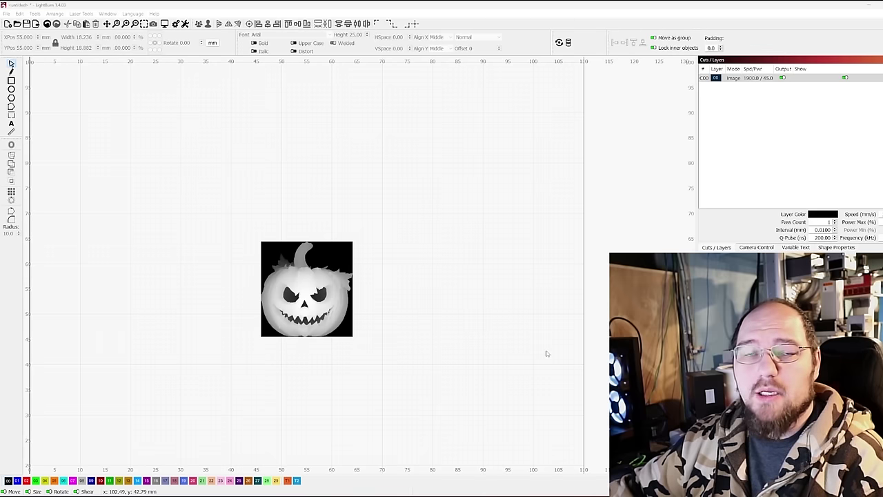
{"action": "left_click_drag", "start_coordinate": [388, 361], "coordinate": [200, 211]}
{"action": "left_click", "coordinate": [246, 251]}
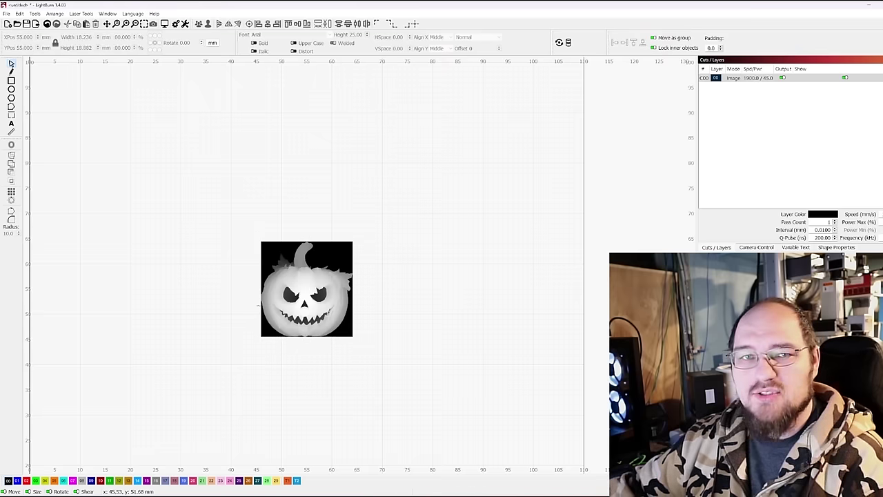
{"action": "left_click", "coordinate": [338, 253]}
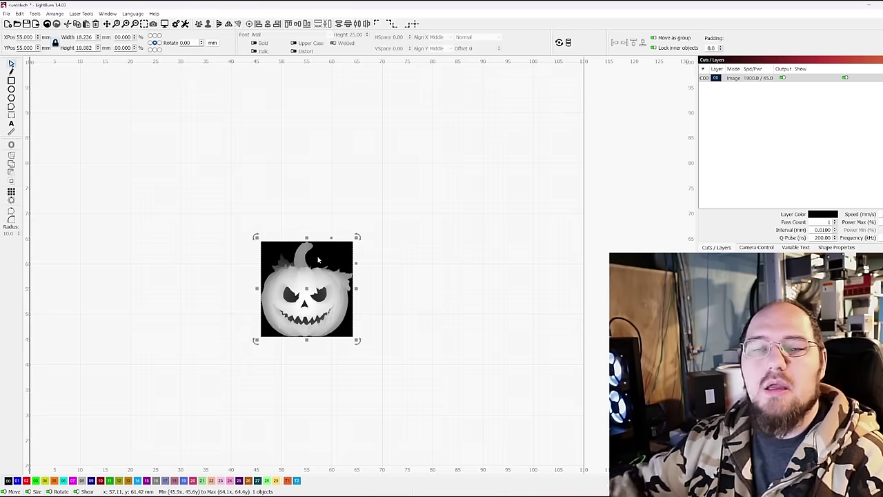
{"action": "left_click", "coordinate": [246, 231]}
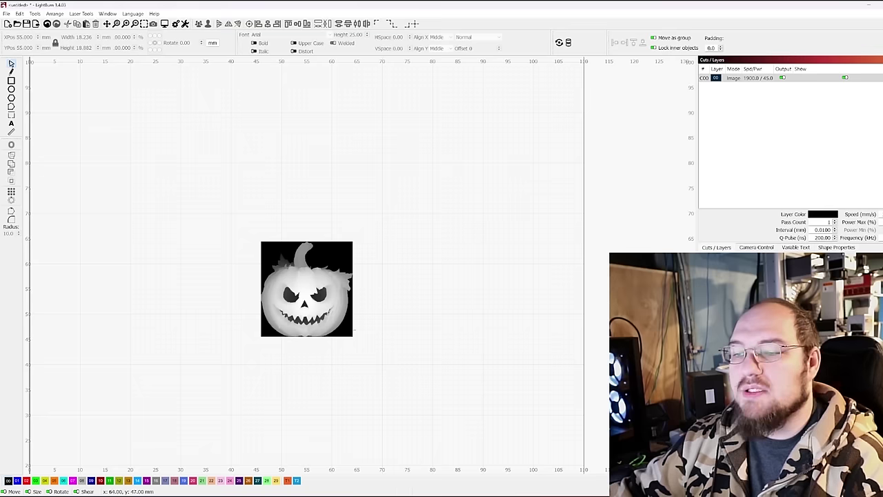
{"action": "left_click_drag", "start_coordinate": [398, 360], "coordinate": [232, 233]}
{"action": "left_click", "coordinate": [430, 322]}
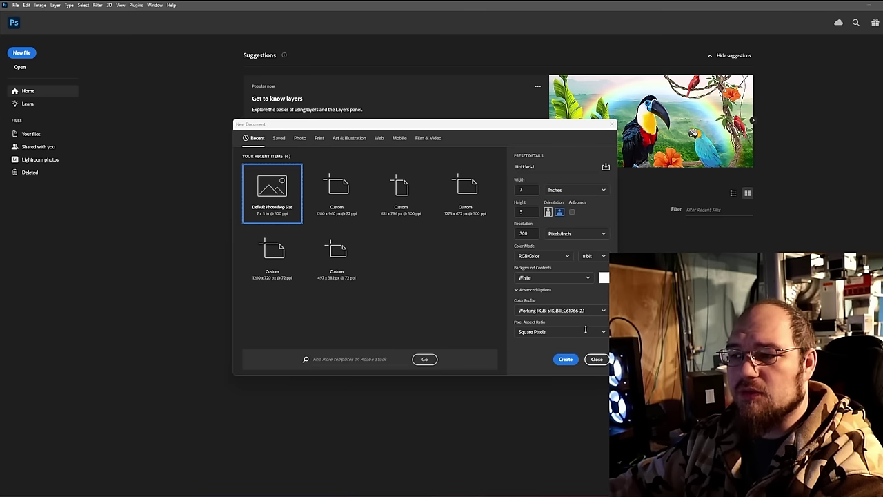
In Photoshop, create a 7 × 5 inch document at 300 ppi and fill its white background with black using the Paint Bucket
{"action": "left_click", "coordinate": [566, 361]}
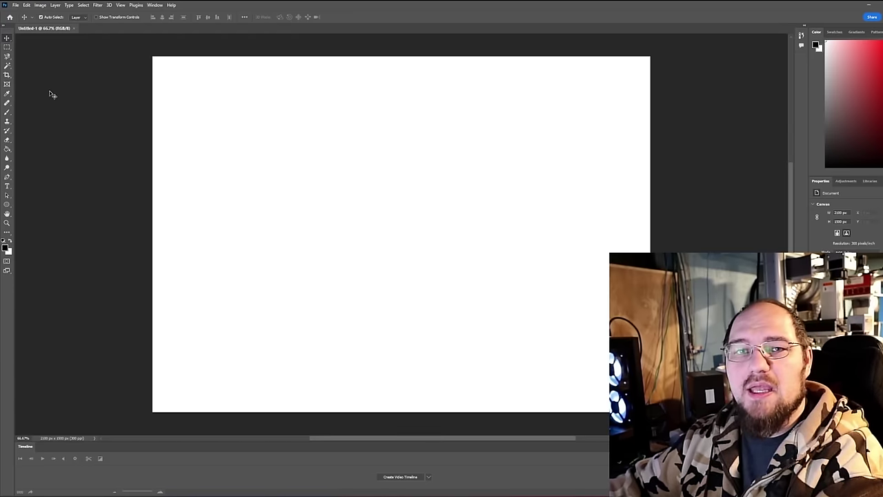
{"action": "left_click", "coordinate": [8, 151]}
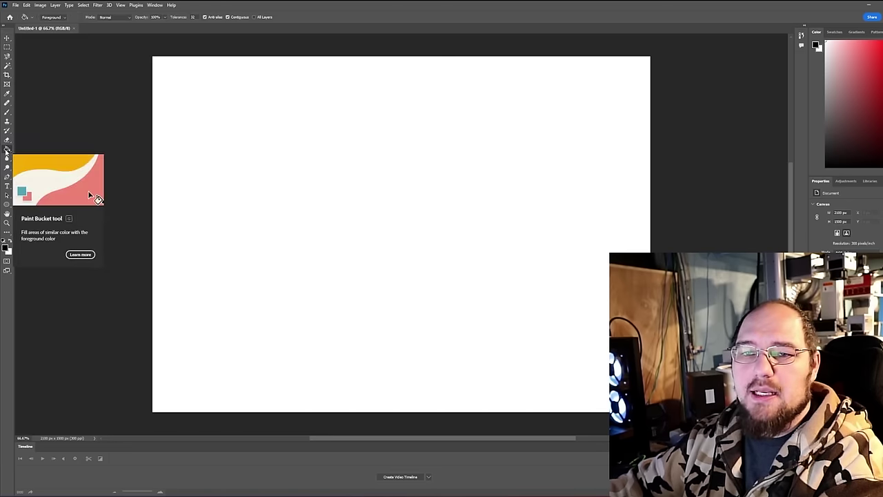
{"action": "right_click", "coordinate": [8, 151]}
{"action": "left_click", "coordinate": [55, 219]}
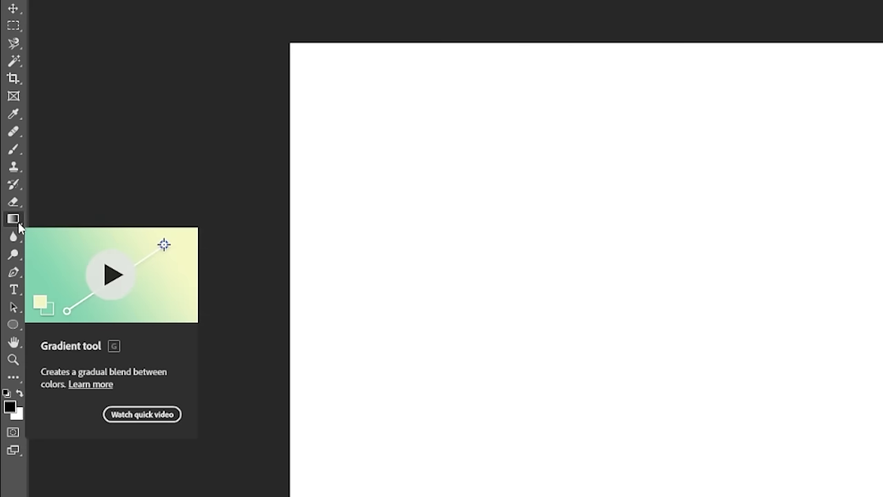
{"action": "right_click", "coordinate": [18, 226]}
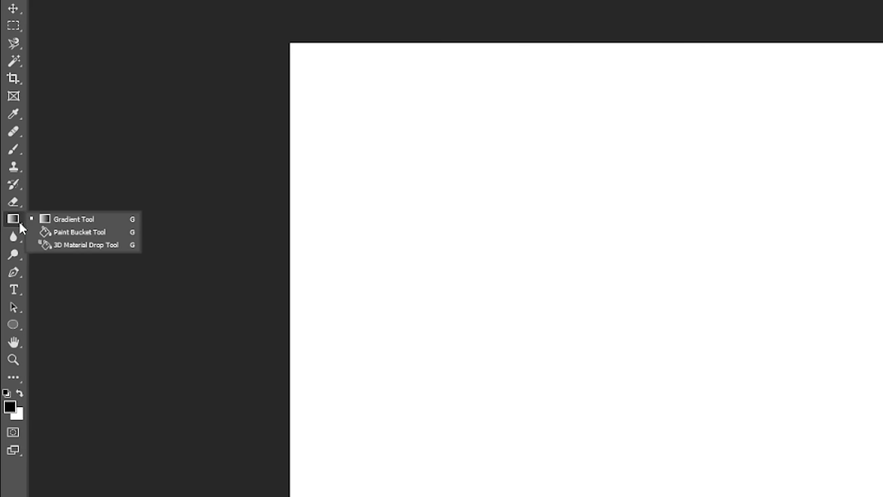
{"action": "left_click", "coordinate": [82, 233]}
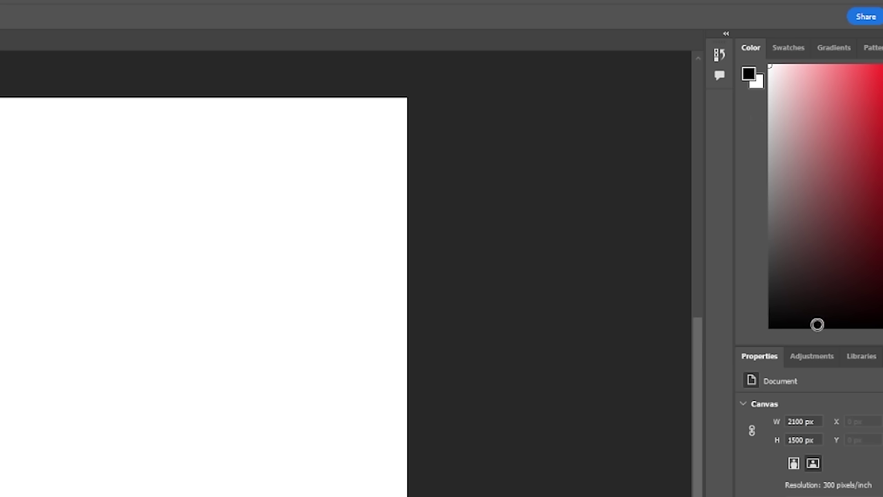
{"action": "left_click", "coordinate": [449, 229]}
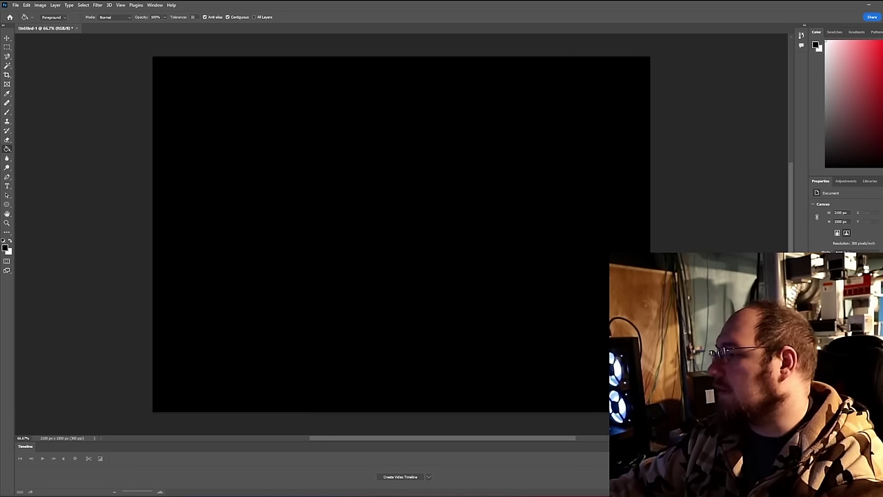
Place the pumpkin image in the middle of the black canvas and scale it down to about 10.6%
{"action": "left_click_drag", "start_coordinate": [882, 238], "coordinate": [399, 238]}
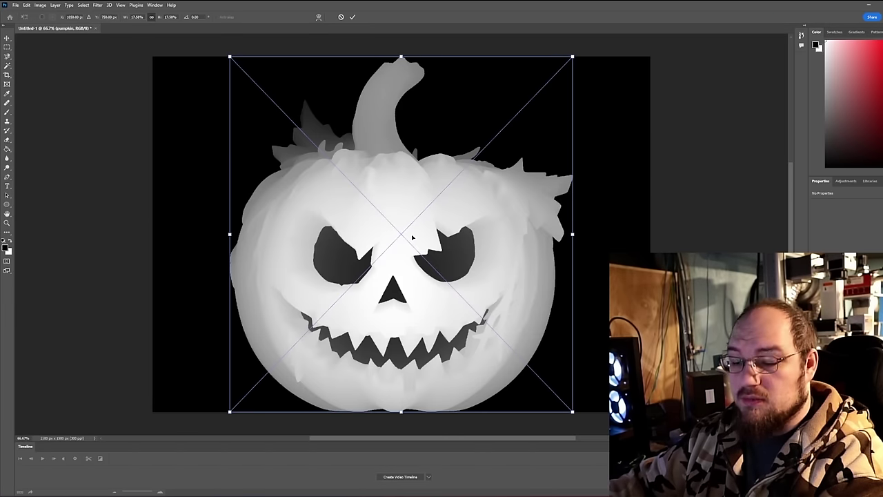
{"action": "left_click_drag", "start_coordinate": [576, 69], "coordinate": [507, 130]}
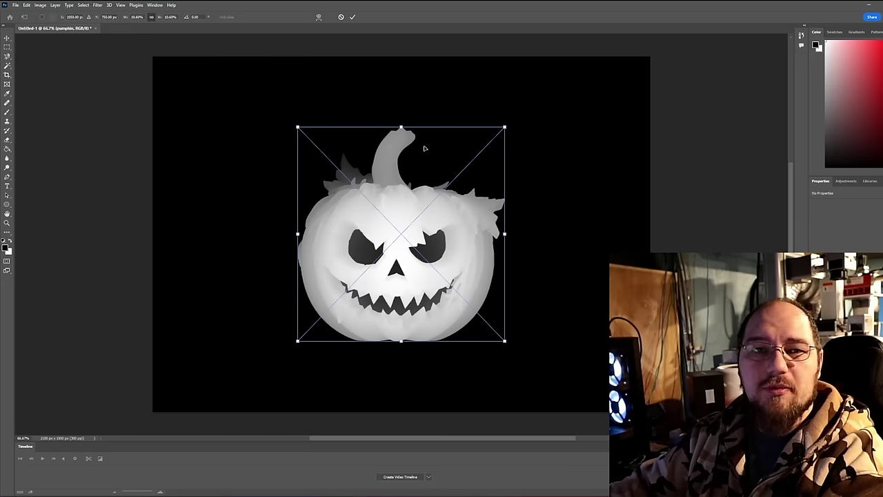
{"action": "key", "text": "Return"}
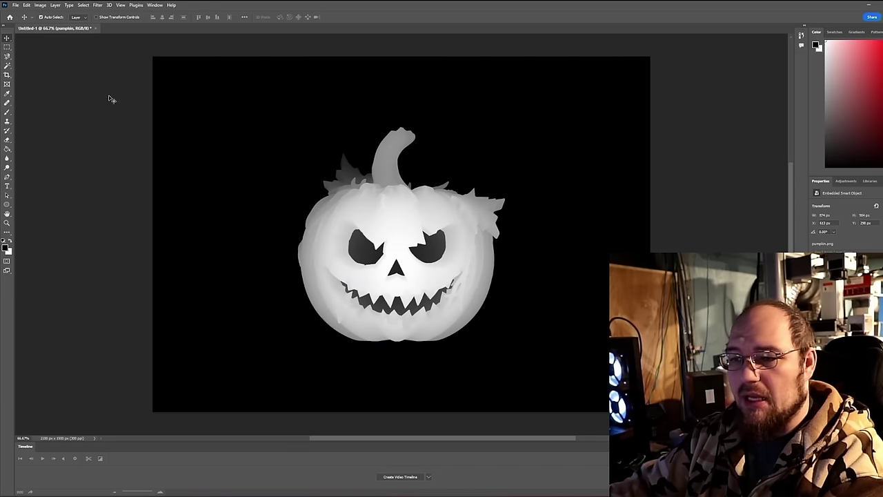
Export the pumpkin on its black background with Export As
{"action": "left_click", "coordinate": [16, 5]}
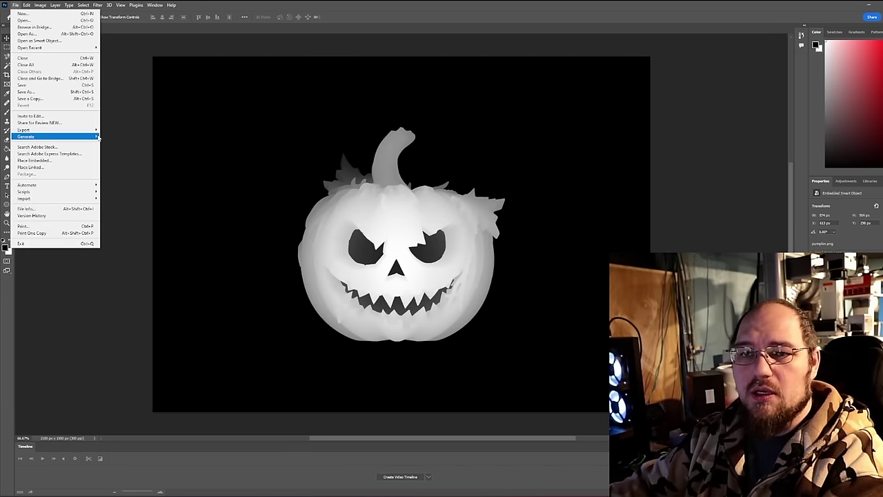
{"action": "mouse_move", "coordinate": [82, 133]}
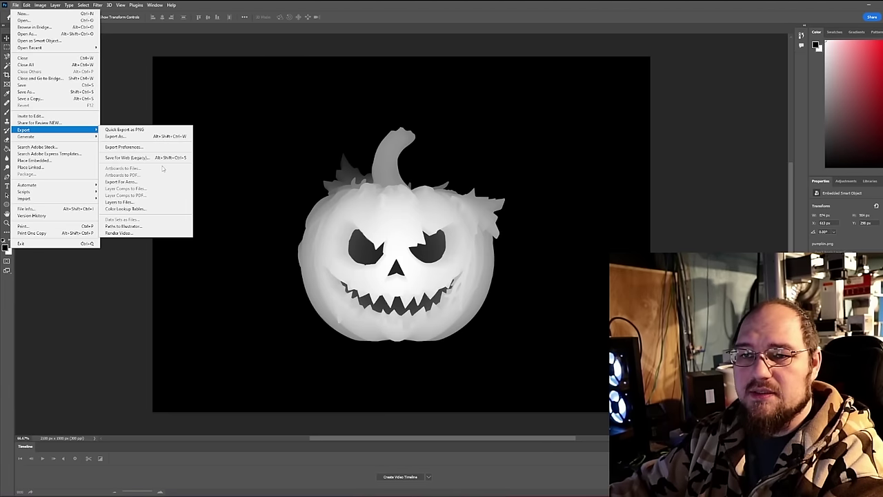
{"action": "left_click", "coordinate": [141, 137]}
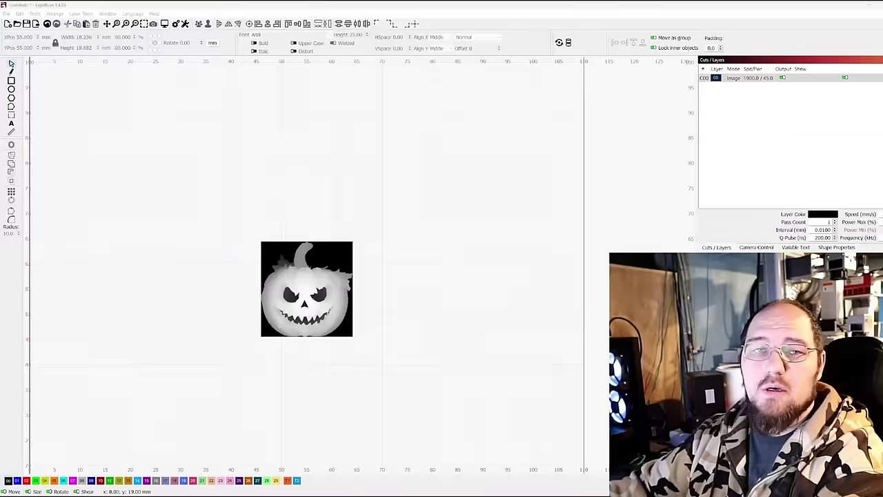
{"action": "left_click_drag", "start_coordinate": [414, 376], "coordinate": [262, 270]}
{"action": "left_click", "coordinate": [492, 390]}
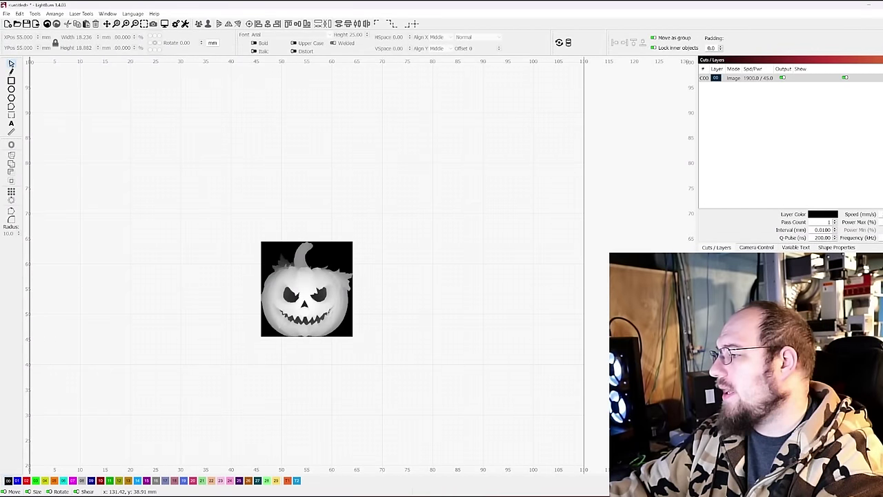
Import the exported pumpkin image into LightBurn and move it clear of the small pumpkin on the work area
{"action": "left_click_drag", "start_coordinate": [131, 14], "coordinate": [476, 276]}
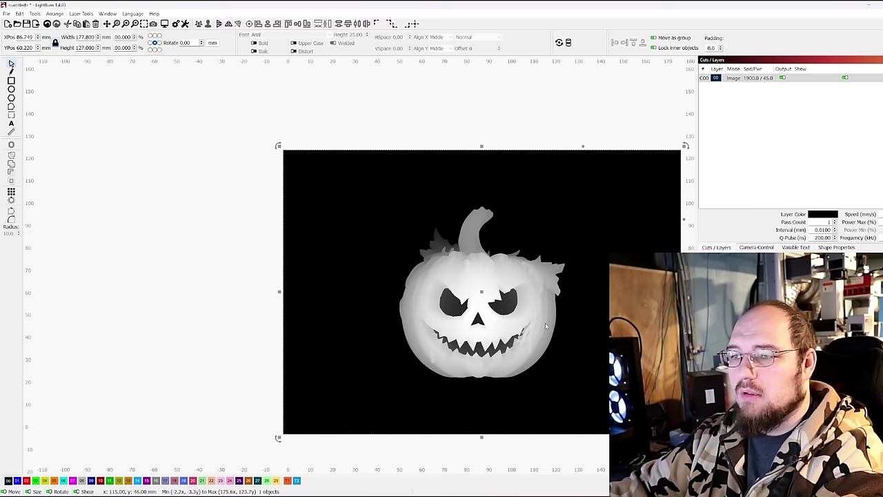
{"action": "left_click_drag", "start_coordinate": [541, 307], "coordinate": [525, 286]}
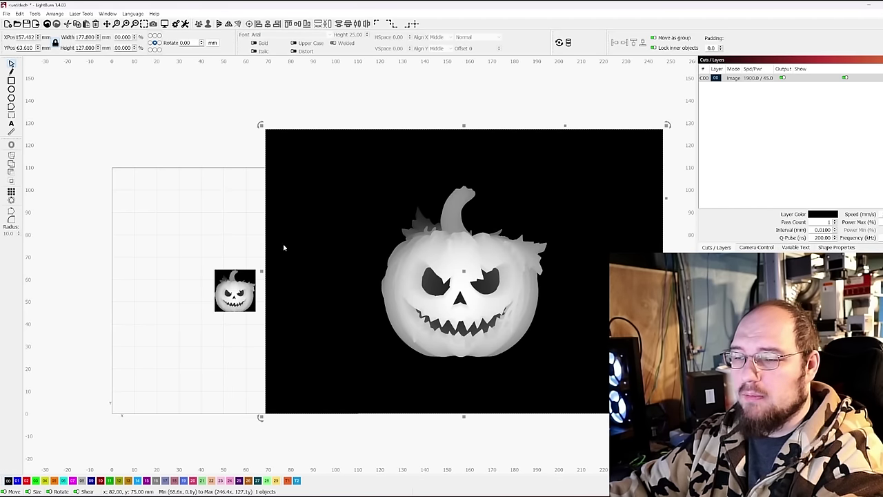
{"action": "left_click", "coordinate": [169, 189]}
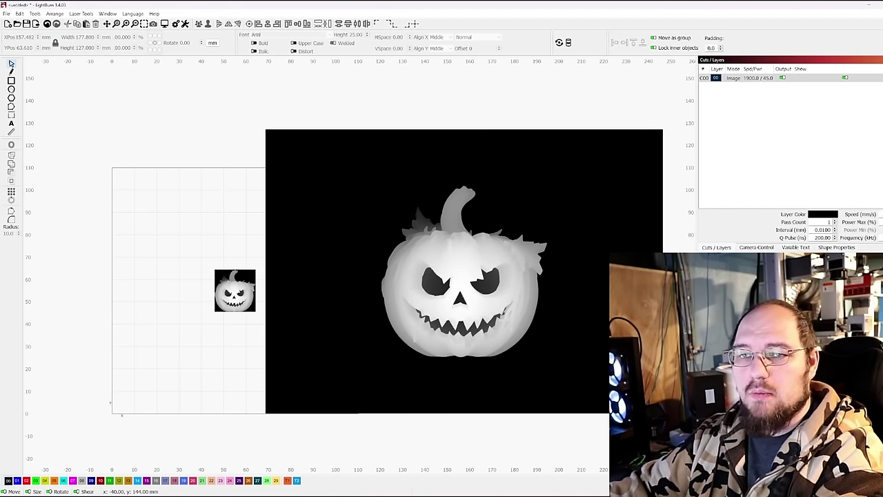
Draw a circle about 90 mm wide around the large pumpkin, enlarge it to about 93 mm and reposition it around the pumpkin
{"action": "left_click", "coordinate": [11, 89]}
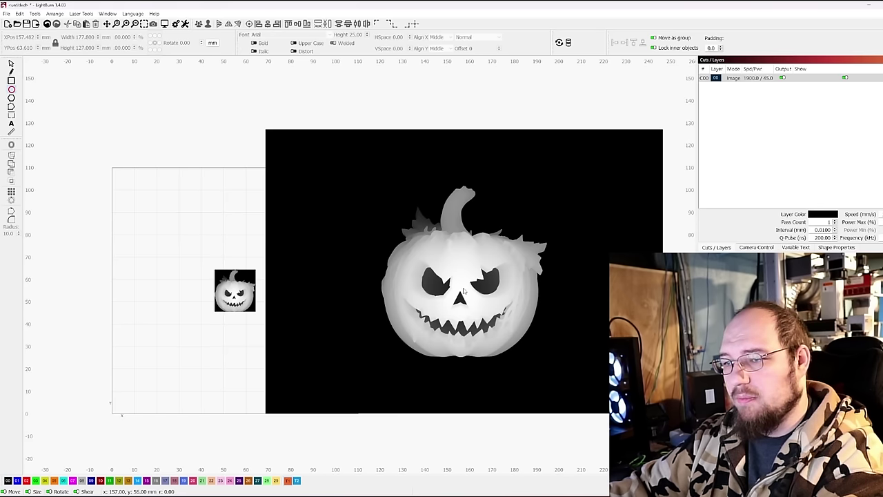
{"action": "left_click_drag", "start_coordinate": [463, 289], "coordinate": [564, 325]}
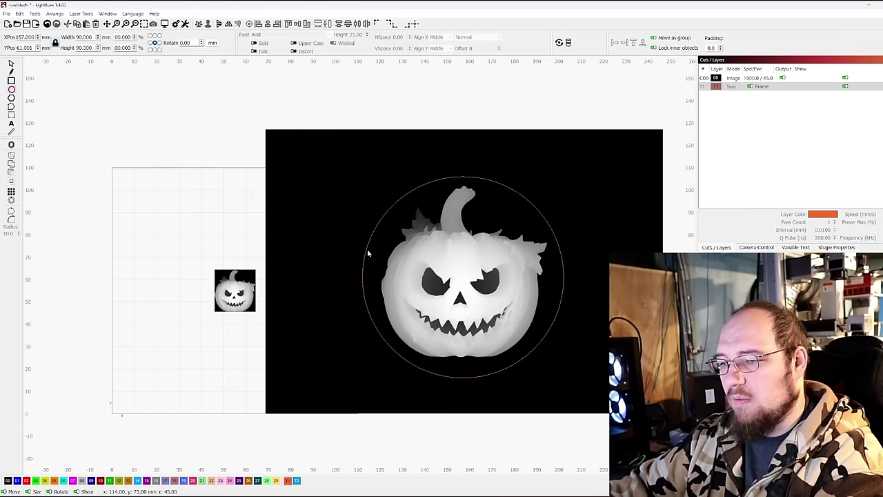
{"action": "left_click", "coordinate": [11, 63]}
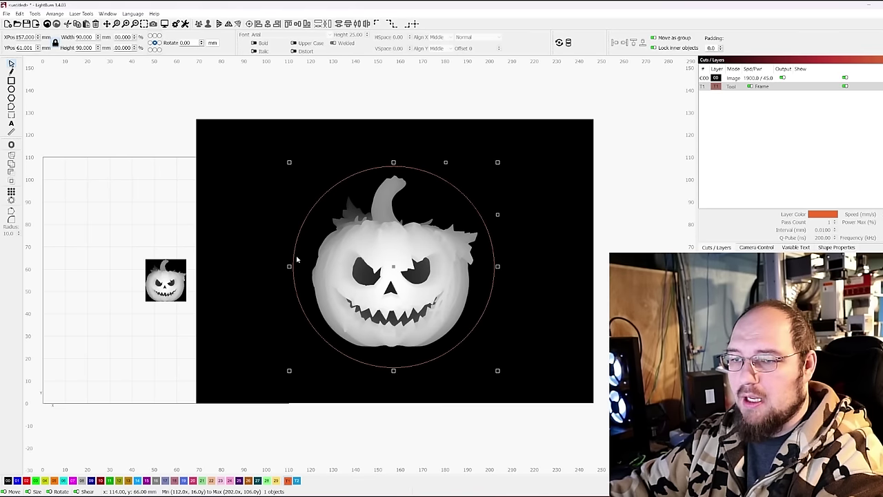
{"action": "left_click_drag", "start_coordinate": [393, 267], "coordinate": [388, 259]}
{"action": "left_click_drag", "start_coordinate": [492, 152], "coordinate": [496, 149]}
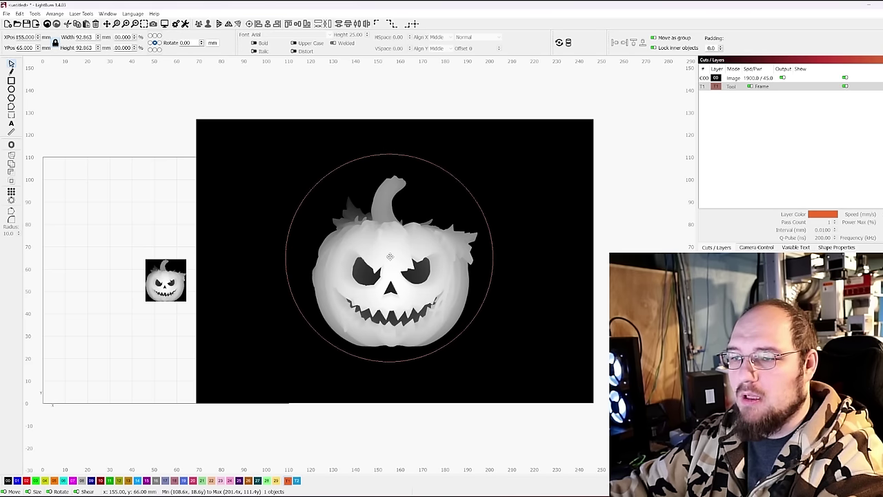
{"action": "left_click_drag", "start_coordinate": [390, 256], "coordinate": [393, 259]}
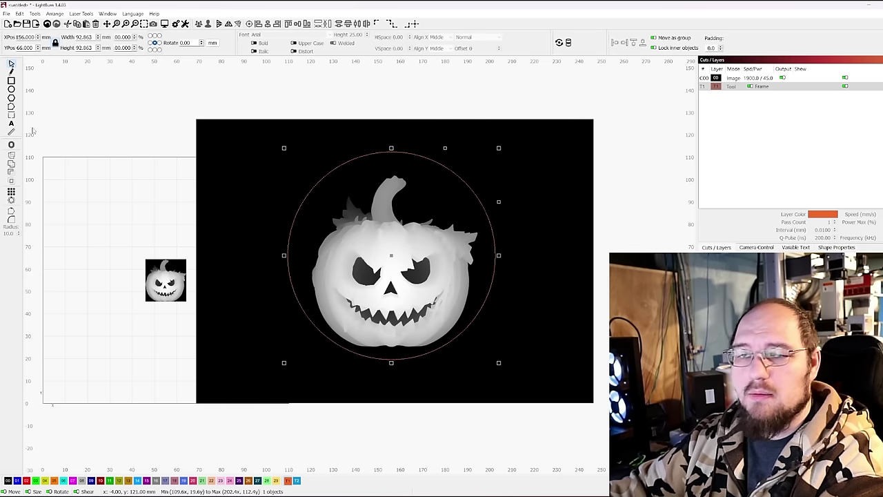
Try red "Happy Halloween" text curved along the inside of the circle, and delete the text
{"action": "left_click", "coordinate": [11, 124]}
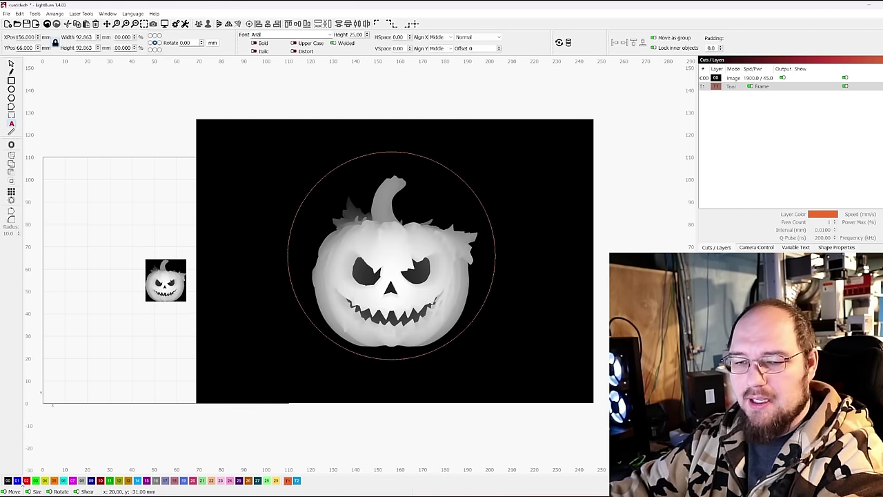
{"action": "left_click", "coordinate": [26, 480]}
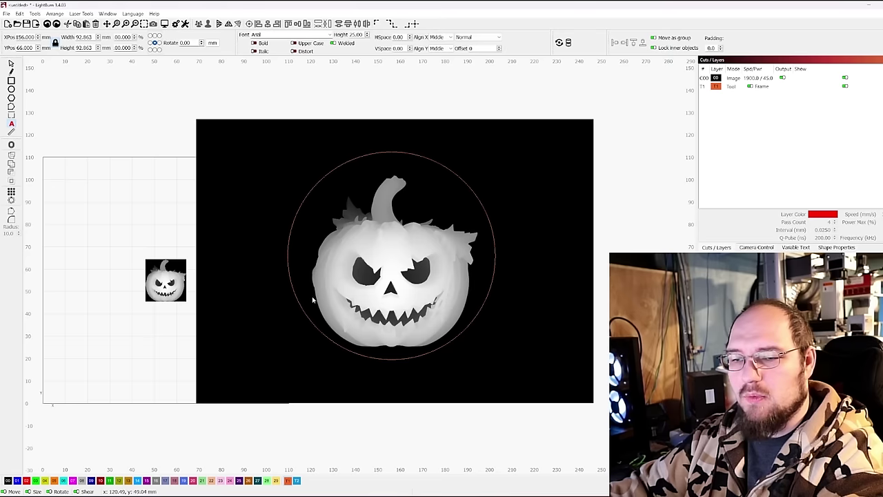
{"action": "left_click", "coordinate": [337, 180]}
{"action": "type", "text": "Happy Halloween"}
{"action": "left_click", "coordinate": [11, 63]}
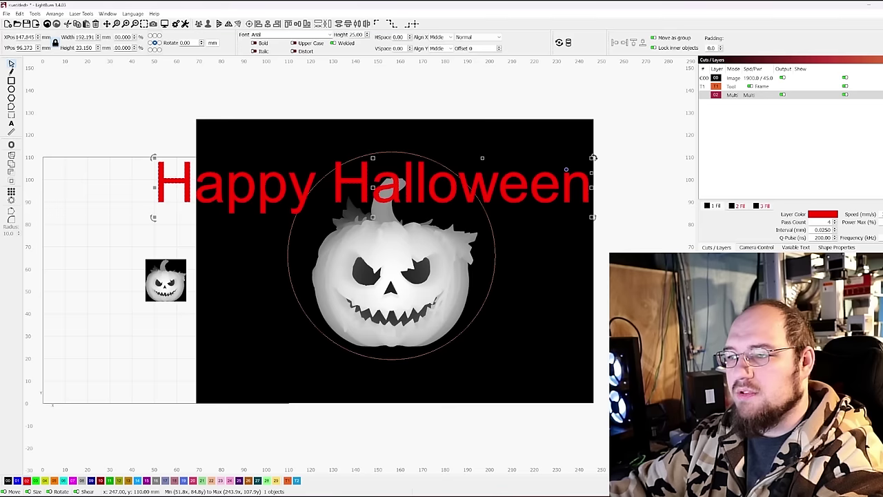
{"action": "key", "text": "ctrl+shift+p"}
{"action": "left_click_drag", "start_coordinate": [554, 221], "coordinate": [379, 195]}
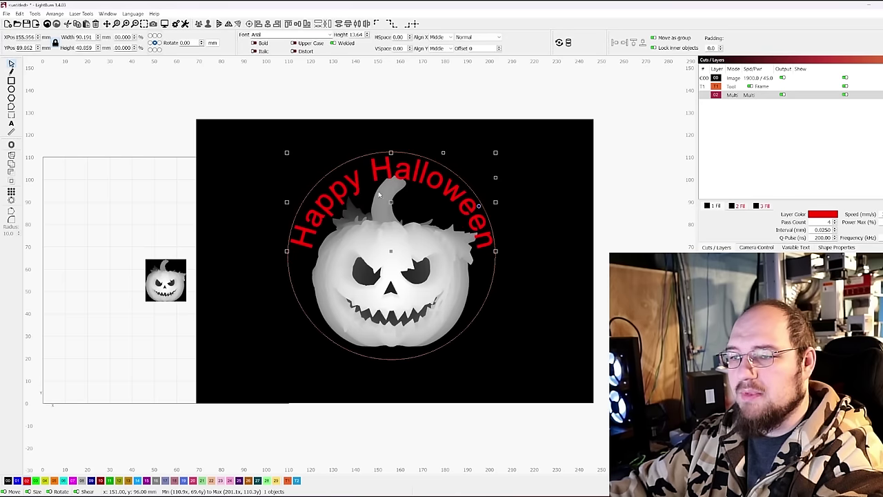
{"action": "key", "text": "Delete"}
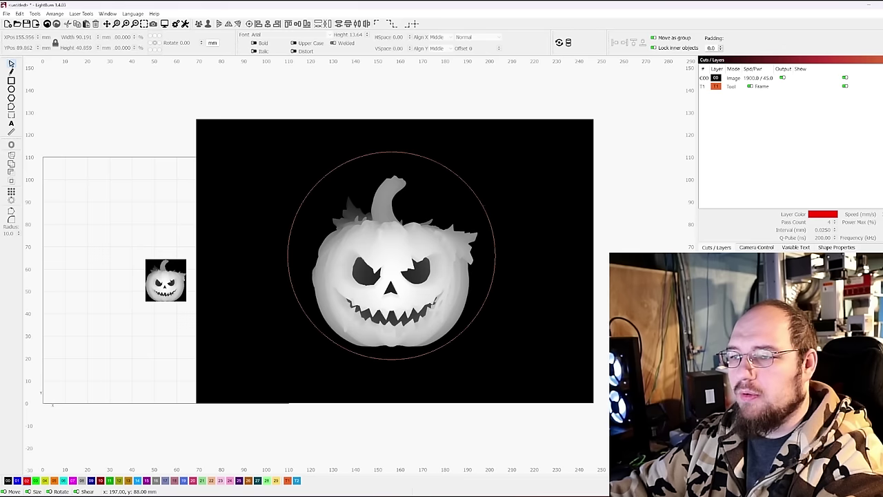
Move the circle down to centre it around the large pumpkin and shrink it slightly for a closer fit
{"action": "left_click", "coordinate": [485, 217]}
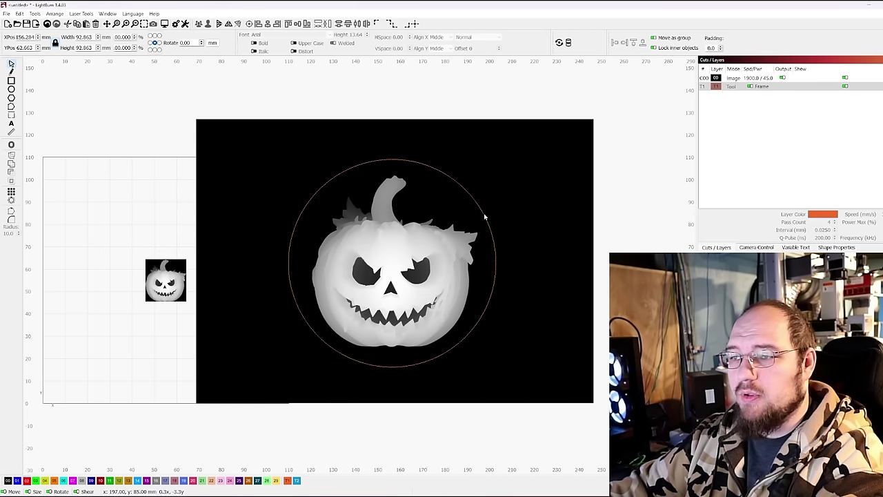
{"action": "left_click", "coordinate": [485, 217]}
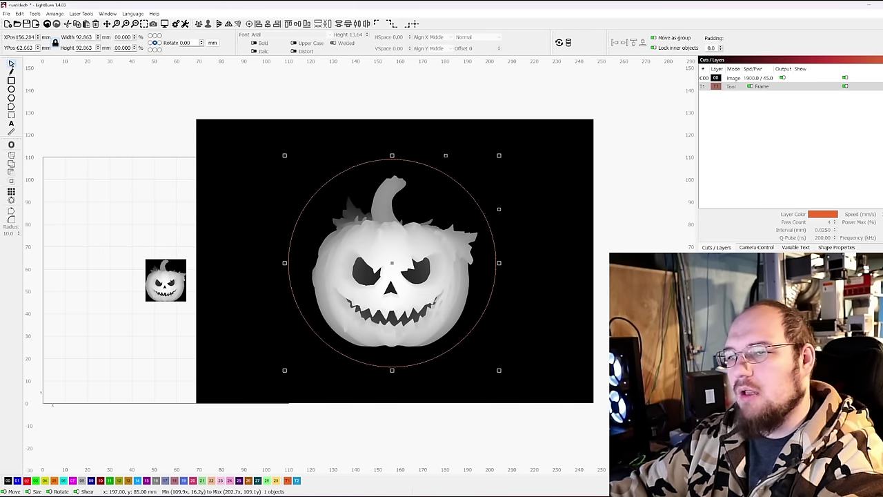
{"action": "left_click_drag", "start_coordinate": [494, 251], "coordinate": [495, 253]}
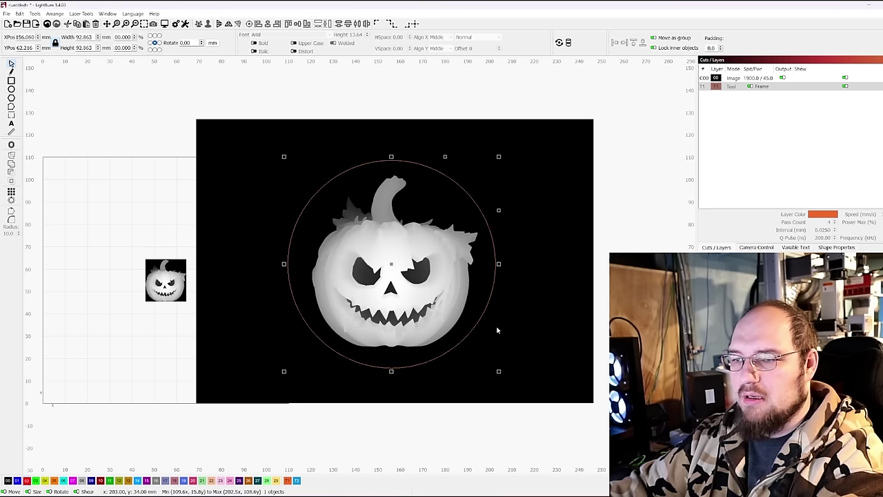
{"action": "left_click_drag", "start_coordinate": [498, 156], "coordinate": [493, 164]}
Select the large pumpkin image together with the circle around it and apply the circle as a mask to the image
{"action": "left_click_drag", "start_coordinate": [485, 423], "coordinate": [389, 297]}
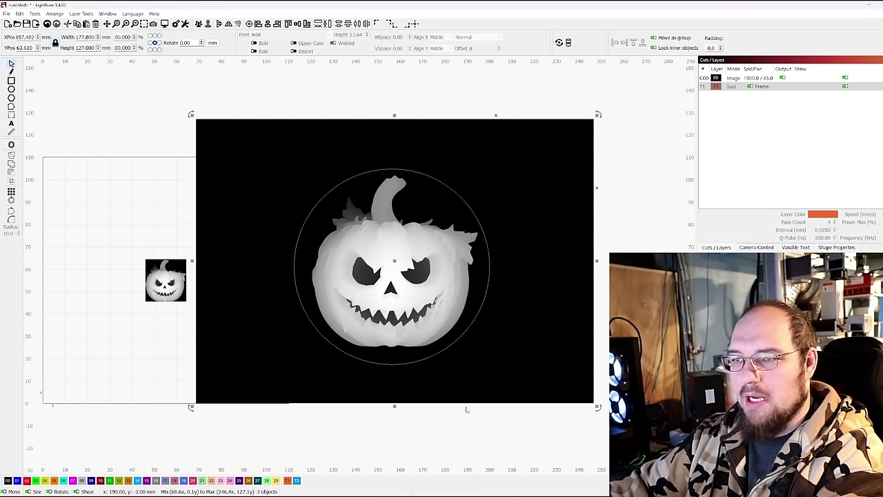
{"action": "right_click", "coordinate": [507, 311]}
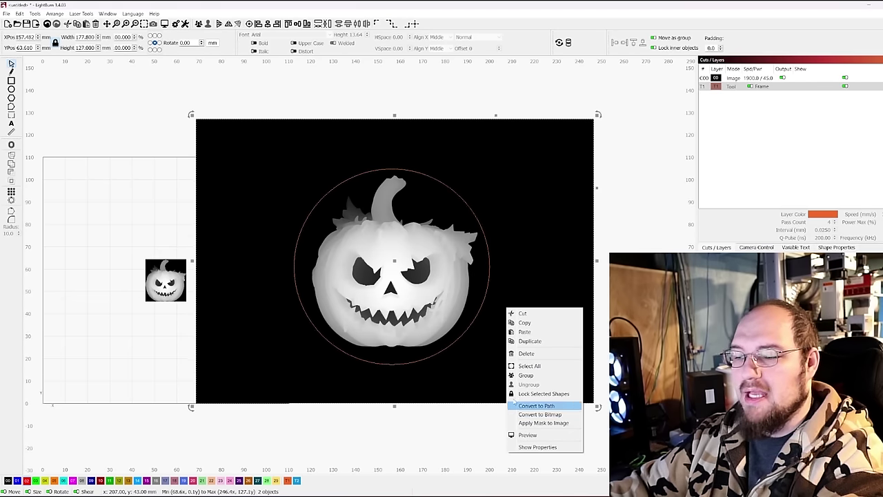
{"action": "left_click", "coordinate": [434, 435]}
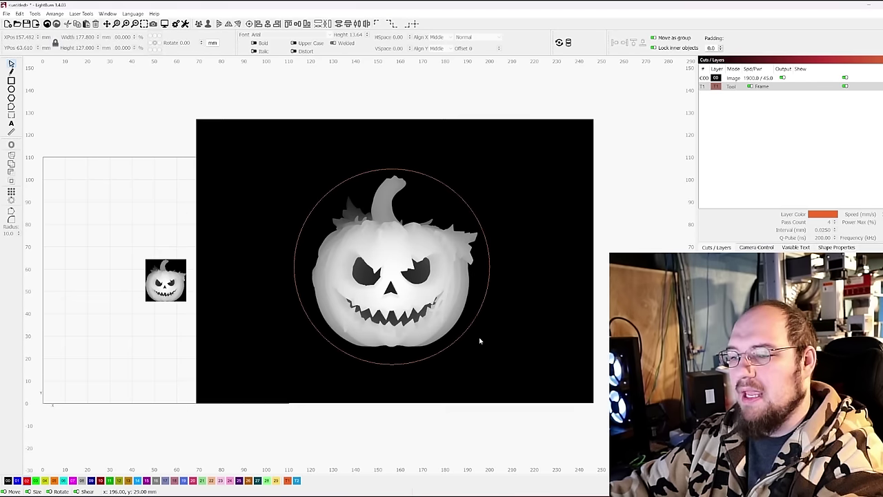
{"action": "left_click", "coordinate": [485, 351]}
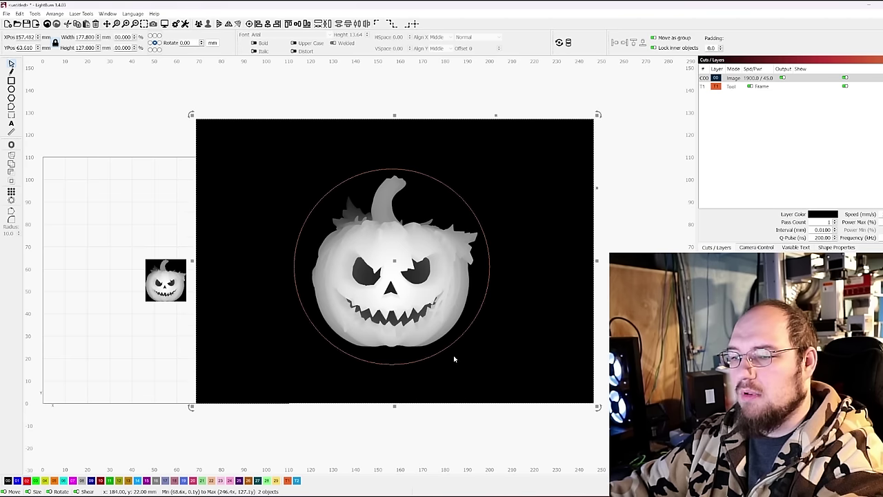
{"action": "scroll", "coordinate": [467, 350], "scroll_direction": "up", "scroll_amount": 3}
{"action": "scroll", "coordinate": [453, 355], "scroll_direction": "down", "scroll_amount": 3}
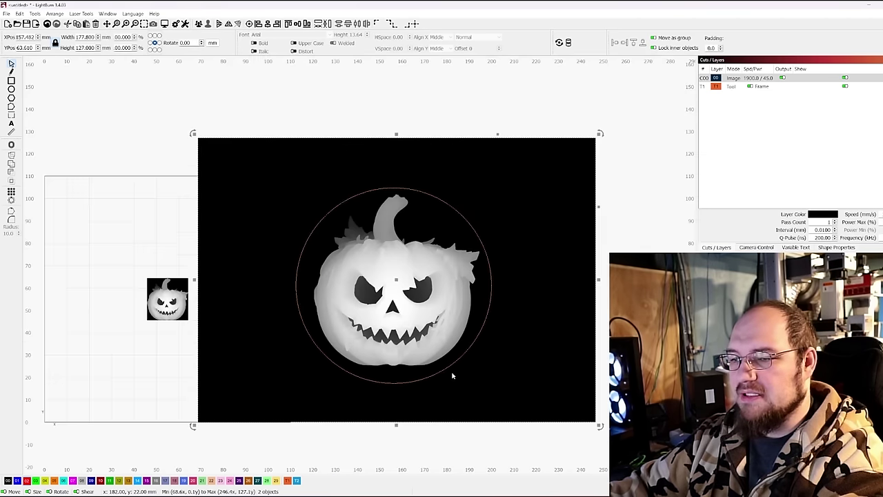
{"action": "right_click", "coordinate": [430, 317]}
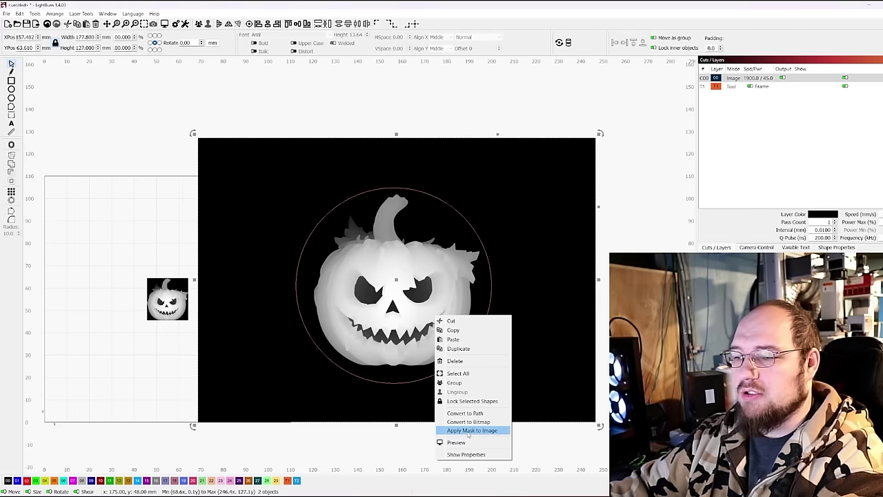
{"action": "left_click", "coordinate": [468, 432]}
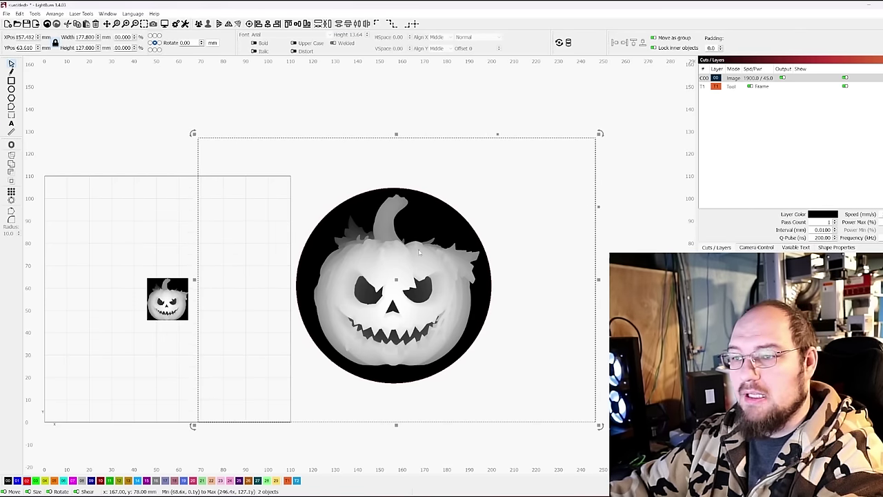
{"action": "key", "text": "Escape"}
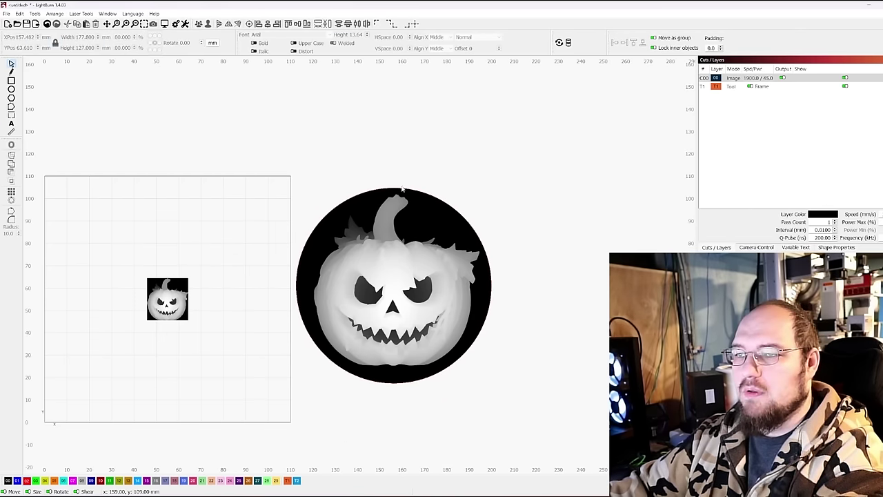
Shift the pumpkin image inside its circular mask until the pumpkin sits centred in the circle
{"action": "left_click", "coordinate": [399, 294]}
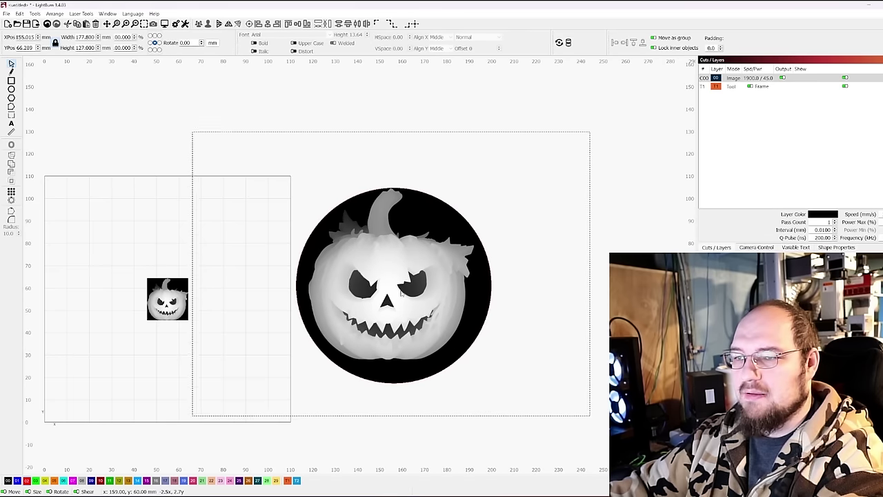
{"action": "left_click_drag", "start_coordinate": [405, 298], "coordinate": [405, 296]}
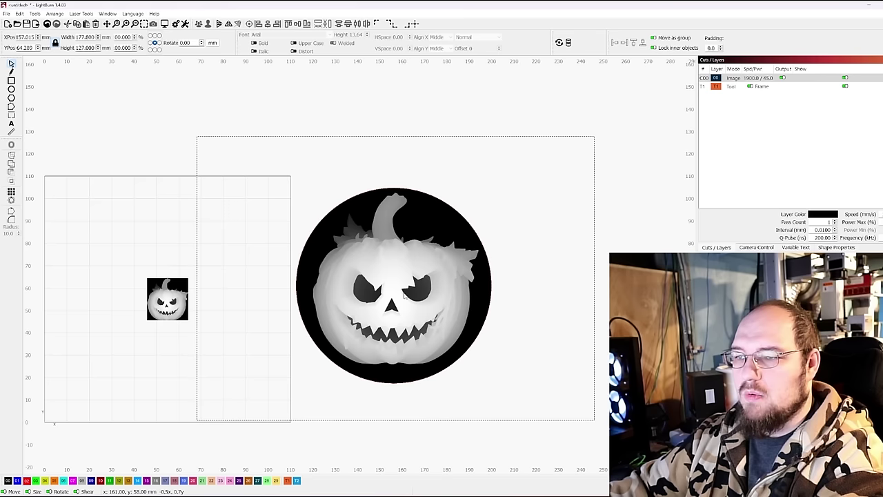
{"action": "left_click", "coordinate": [376, 304]}
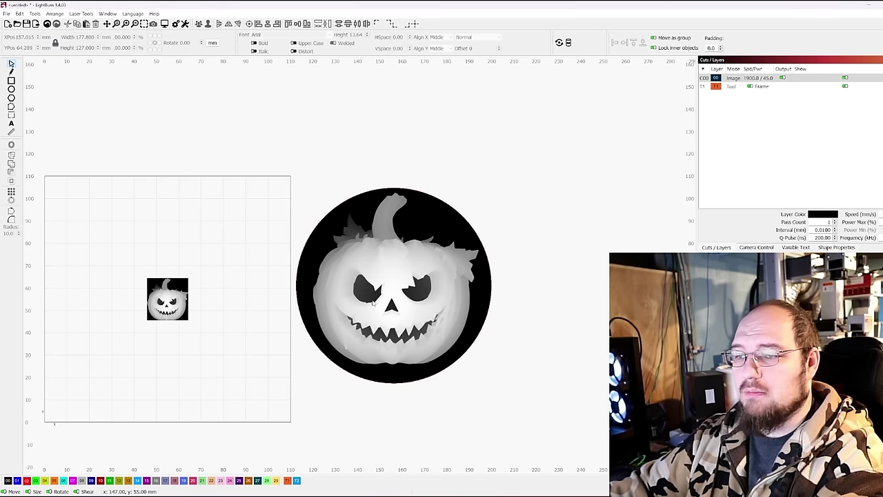
{"action": "mouse_move", "coordinate": [384, 295]}
{"action": "left_mouse_down"}
{"action": "mouse_move", "coordinate": [400, 311]}
{"action": "mouse_move", "coordinate": [379, 211]}
{"action": "mouse_move", "coordinate": [387, 298]}
{"action": "left_mouse_up"}
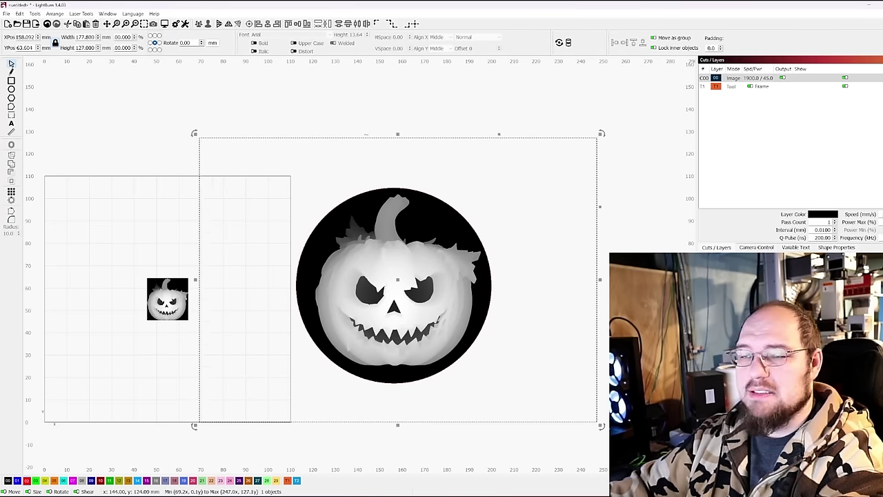
{"action": "left_click", "coordinate": [369, 109]}
{"action": "left_click", "coordinate": [428, 300]}
Flatten the image mask and move the resulting round pumpkin image slightly upward
{"action": "right_click", "coordinate": [396, 297]}
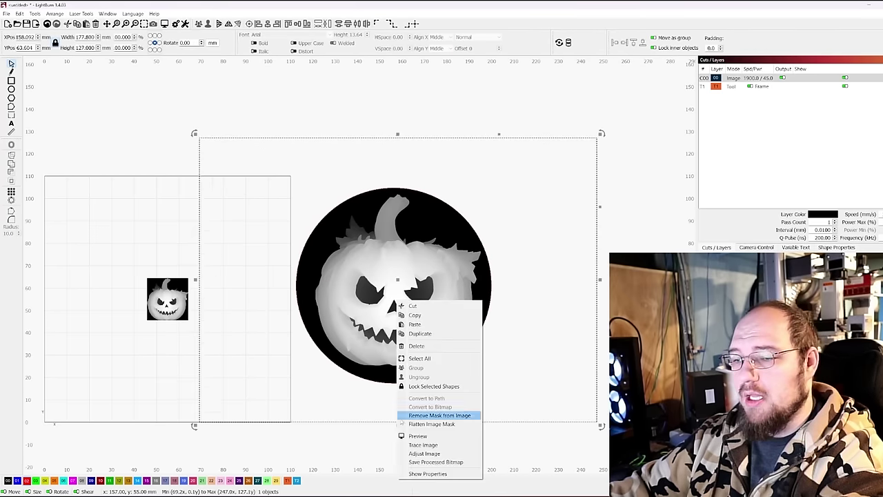
{"action": "left_click", "coordinate": [438, 424]}
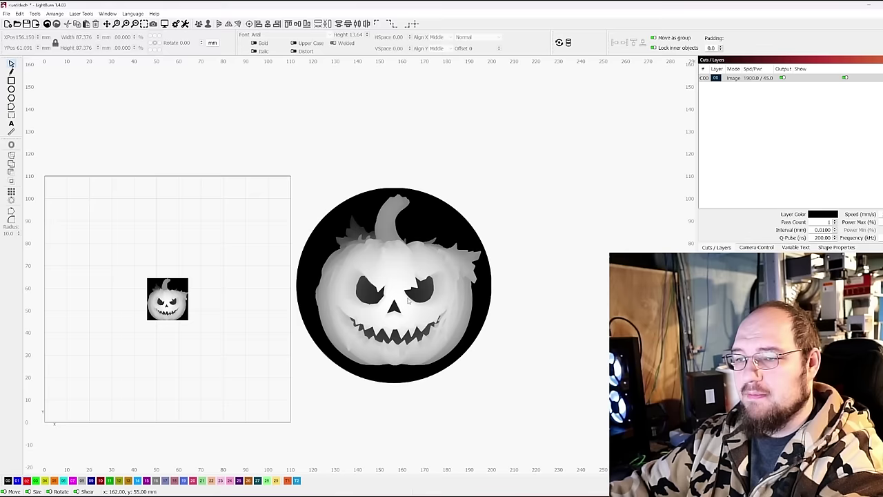
{"action": "mouse_move", "coordinate": [437, 98]}
{"action": "left_mouse_down"}
{"action": "mouse_move", "coordinate": [368, 98]}
{"action": "mouse_move", "coordinate": [443, 92]}
{"action": "left_mouse_up"}
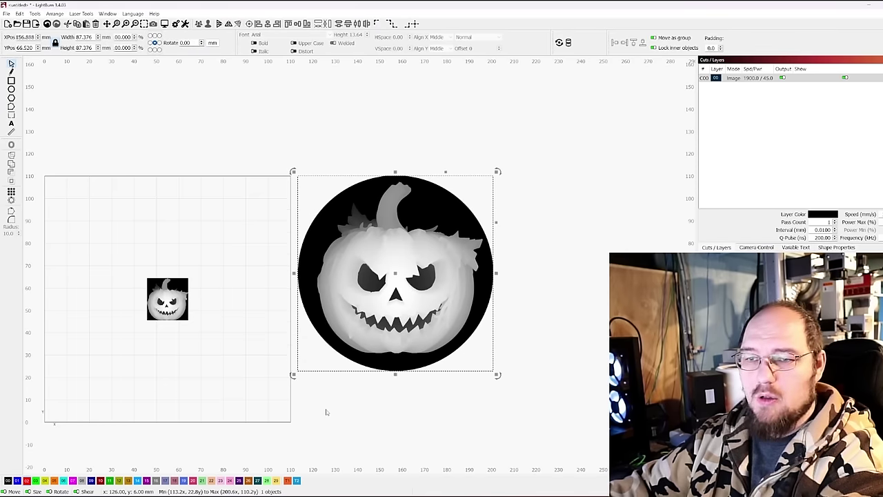
Delete the small pumpkin image and centre the round pumpkin image on the work area at 55, 55 mm
{"action": "left_click", "coordinate": [167, 298]}
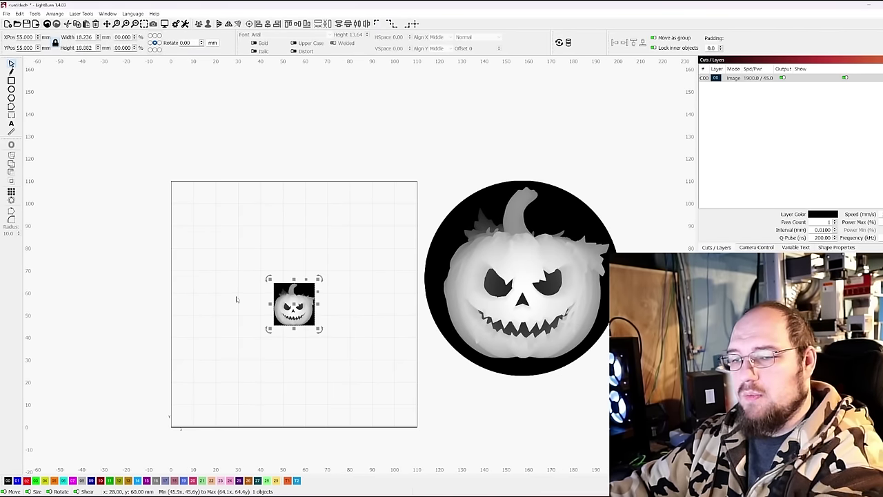
{"action": "key", "text": "Delete"}
{"action": "left_click_drag", "start_coordinate": [559, 290], "coordinate": [333, 319]}
{"action": "key", "text": "p"}
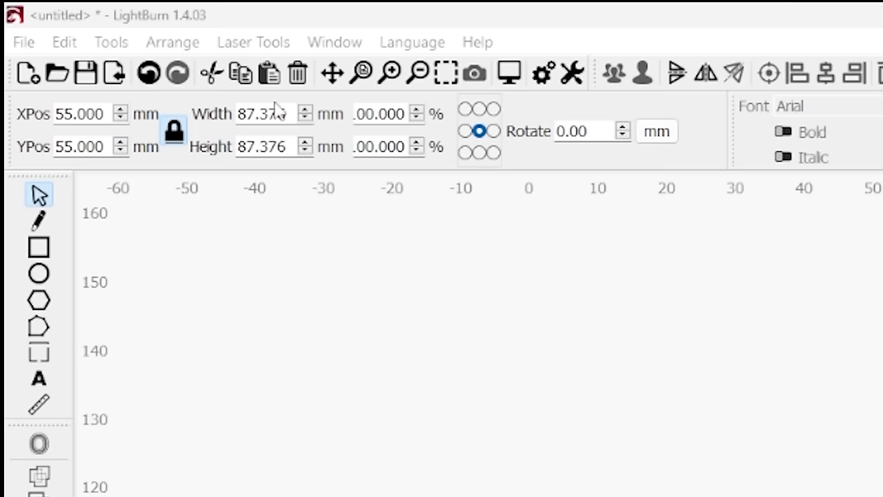
Resize the round pumpkin image to 35 mm wide with its proportions locked
{"action": "double_click", "coordinate": [90, 36]}
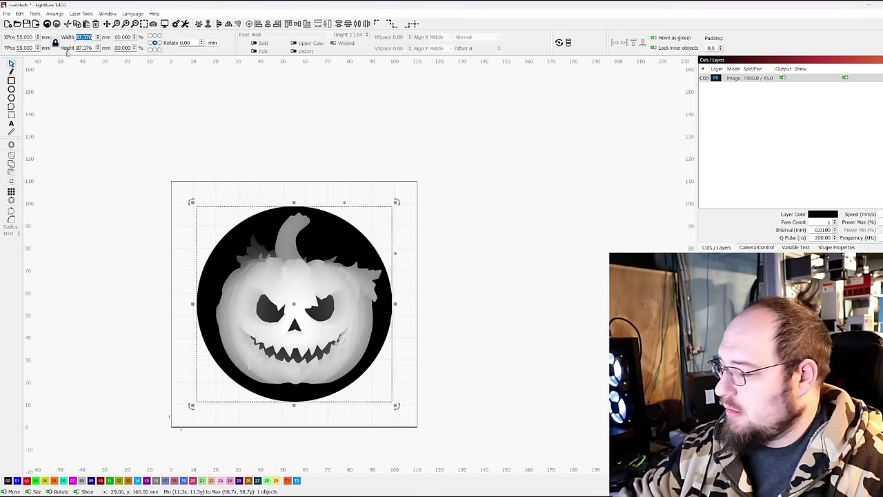
{"action": "type", "text": "35"}
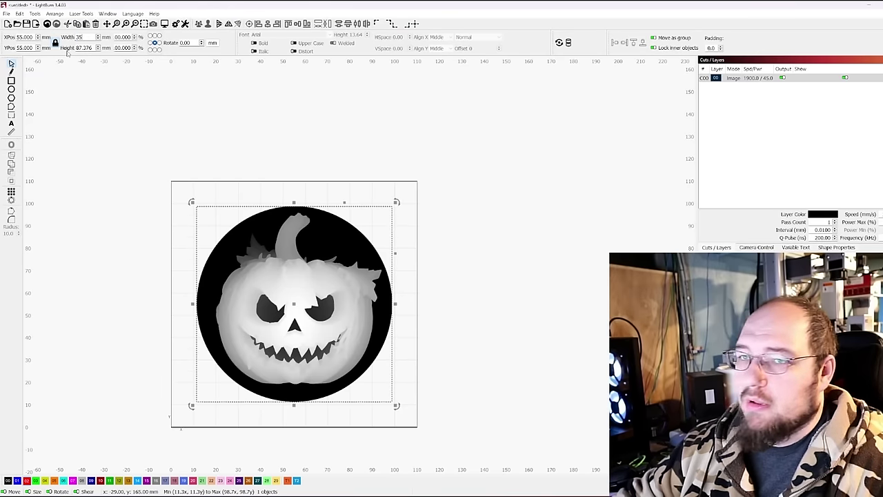
{"action": "key", "text": "Return"}
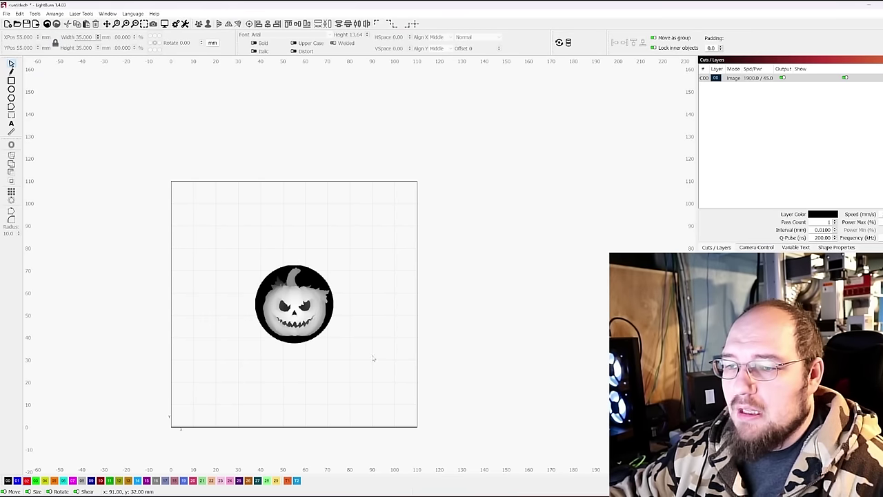
{"action": "left_click", "coordinate": [374, 270]}
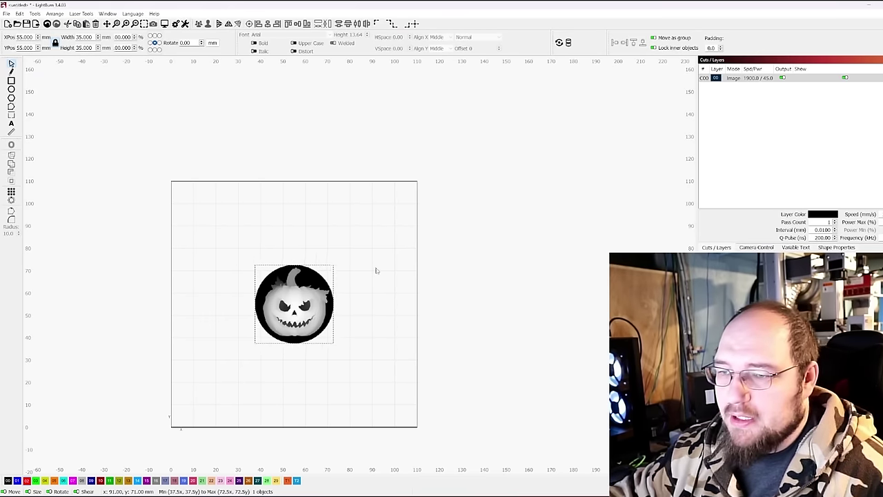
Compare the Hull and Contour live framing modes for the round pumpkin image, and close the framing window
{"action": "scroll", "coordinate": [309, 297], "scroll_direction": "up", "scroll_amount": 8}
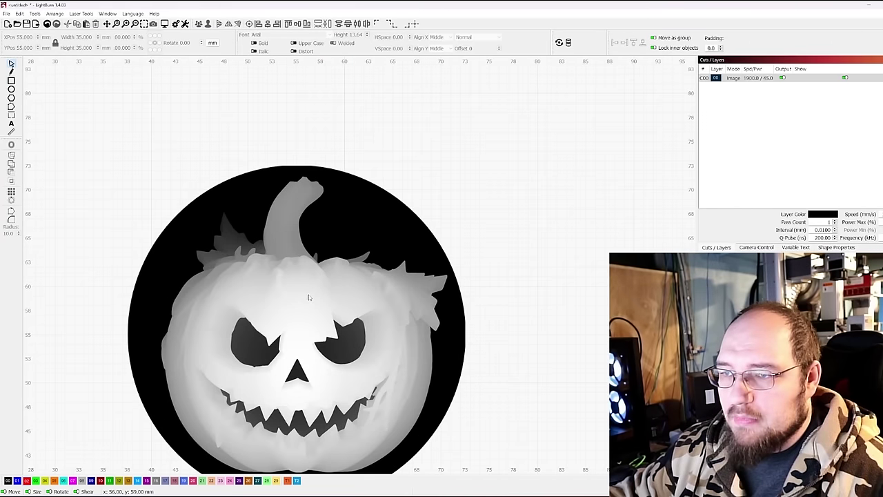
{"action": "scroll", "coordinate": [309, 298], "scroll_direction": "down", "scroll_amount": 6}
{"action": "left_click", "coordinate": [336, 302]}
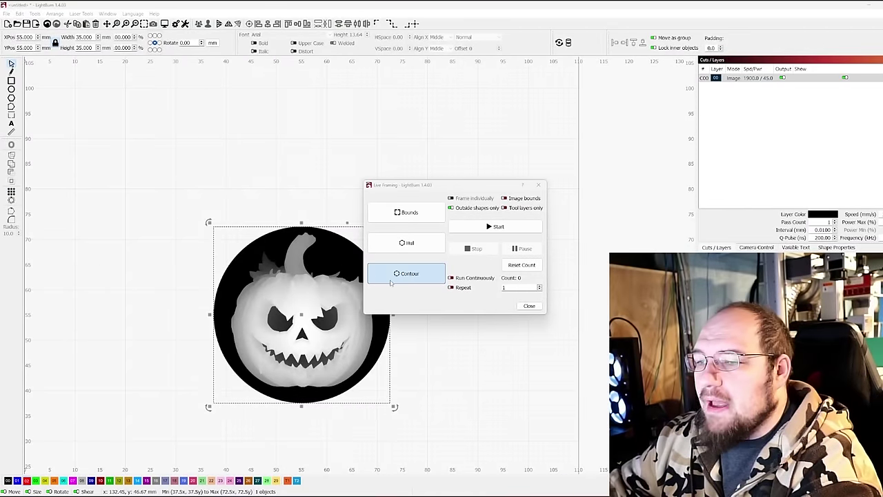
{"action": "left_click", "coordinate": [414, 242]}
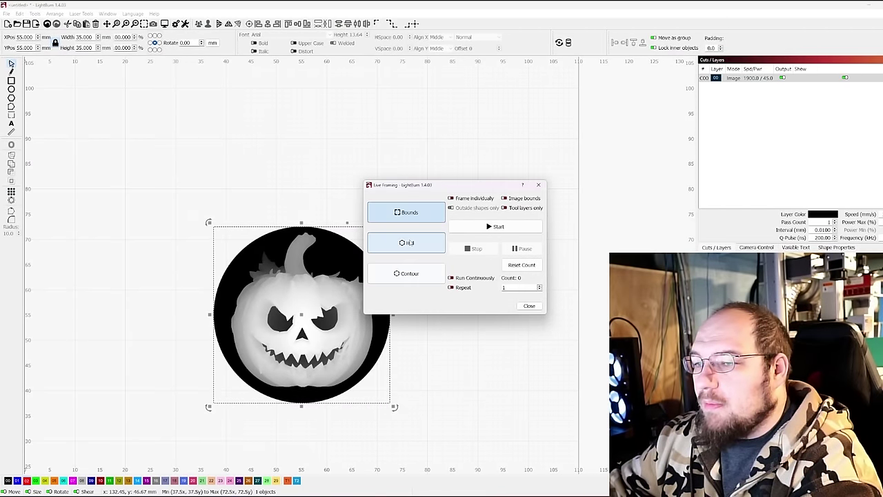
{"action": "left_click", "coordinate": [400, 276]}
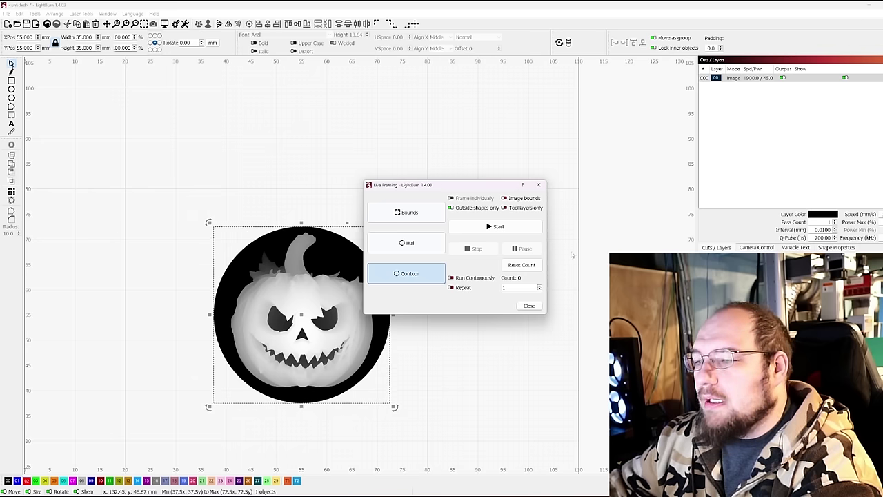
{"action": "left_click", "coordinate": [529, 306]}
{"action": "left_click", "coordinate": [280, 167]}
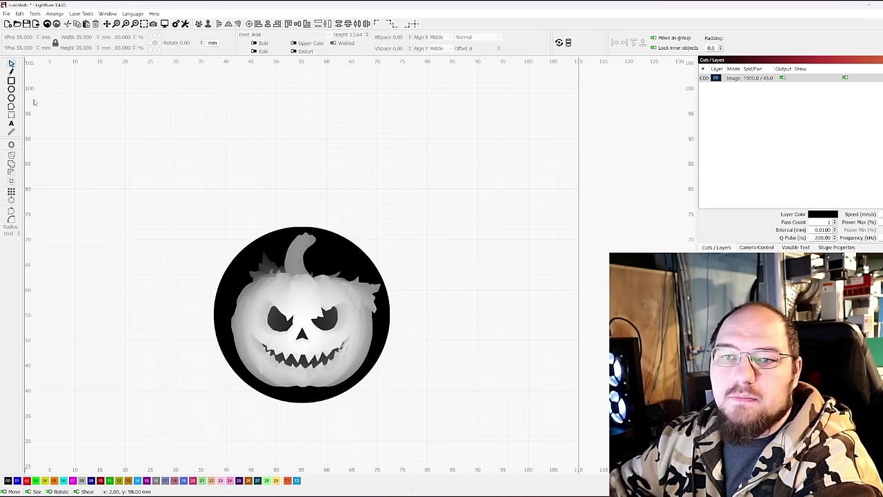
Draw a 35 mm circle from the centre of the round pumpkin image to its edge, on tool layer T1
{"action": "left_click", "coordinate": [12, 89]}
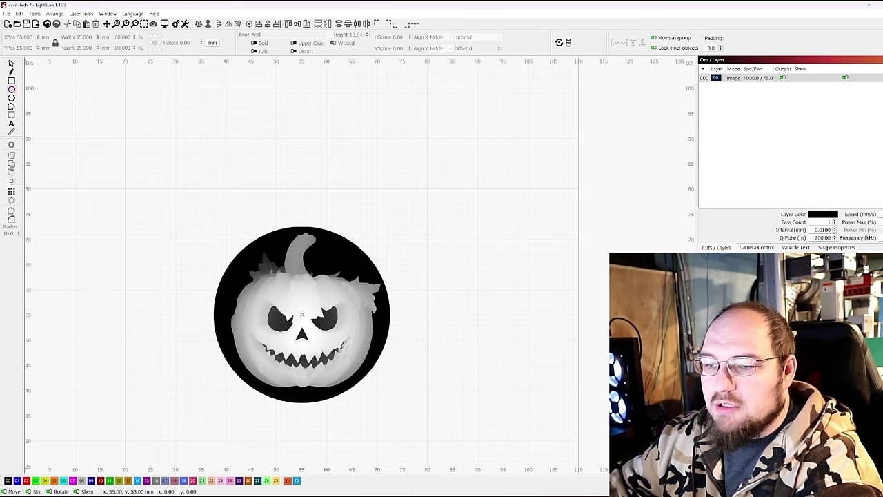
{"action": "left_click_drag", "start_coordinate": [301, 315], "coordinate": [387, 386]}
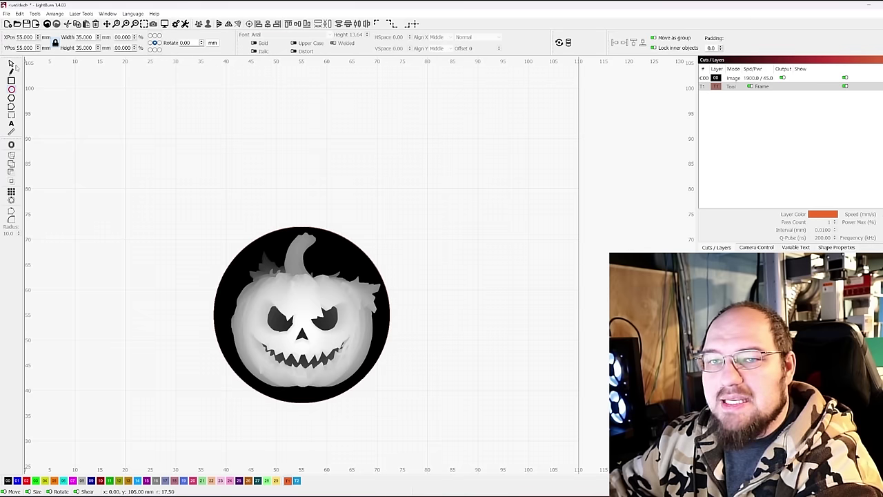
{"action": "key", "text": "ctrl+a"}
Examine how closely the tool-layer circle follows the outer edge of the round pumpkin image
{"action": "scroll", "coordinate": [308, 283], "scroll_direction": "up", "scroll_amount": 3}
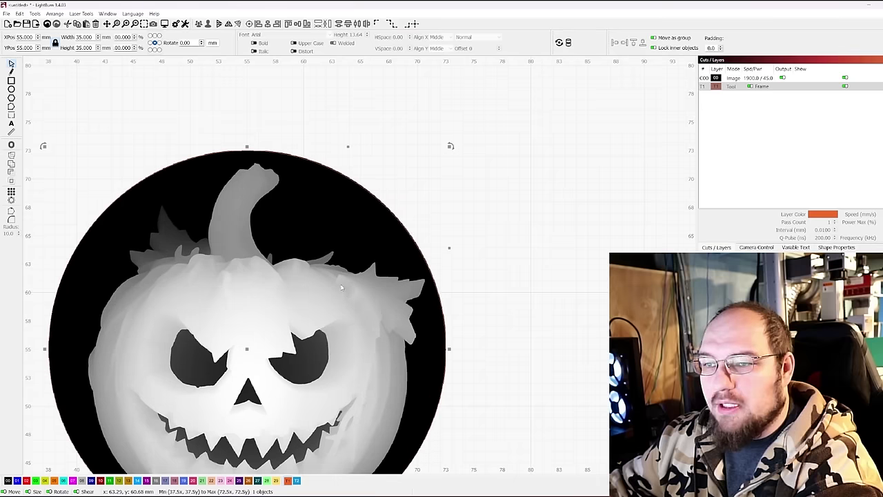
{"action": "scroll", "coordinate": [309, 283], "scroll_direction": "up", "scroll_amount": 4}
{"action": "scroll", "coordinate": [283, 286], "scroll_direction": "down", "scroll_amount": 3}
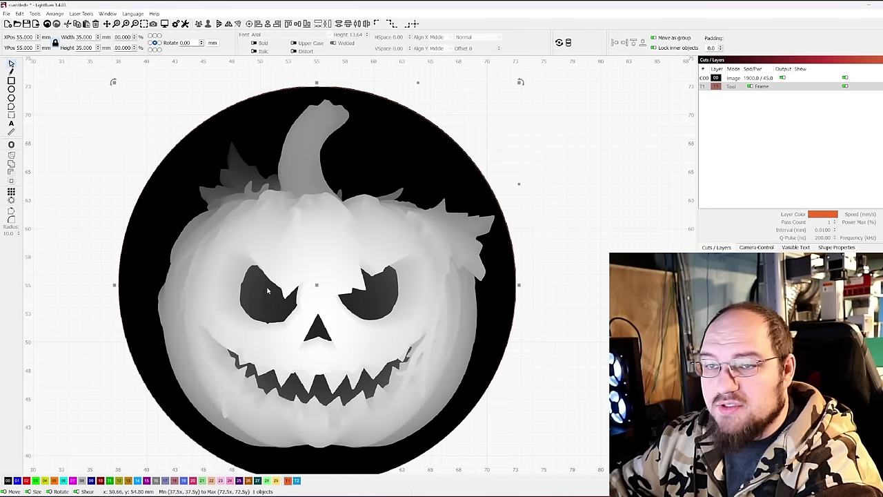
{"action": "scroll", "coordinate": [174, 255], "scroll_direction": "up", "scroll_amount": 4}
{"action": "scroll", "coordinate": [174, 255], "scroll_direction": "up", "scroll_amount": 2}
{"action": "scroll", "coordinate": [216, 311], "scroll_direction": "down", "scroll_amount": 4}
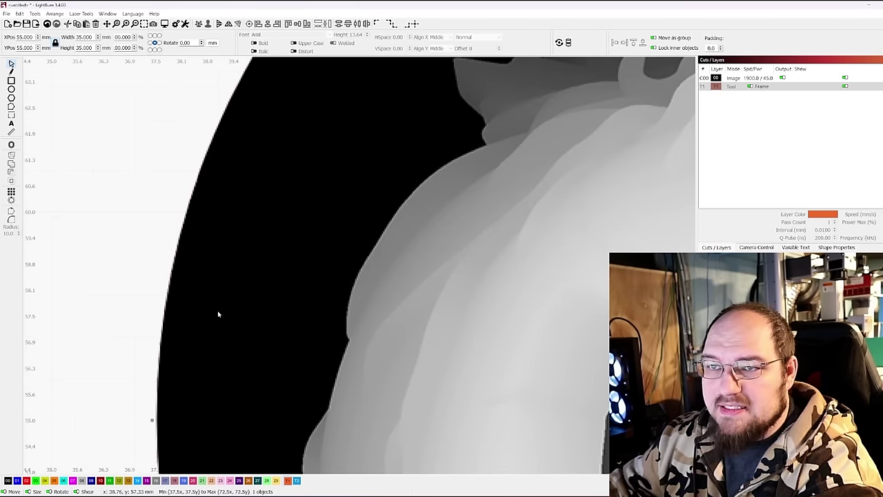
{"action": "scroll", "coordinate": [262, 229], "scroll_direction": "down", "scroll_amount": 3}
{"action": "scroll", "coordinate": [286, 138], "scroll_direction": "up", "scroll_amount": 3}
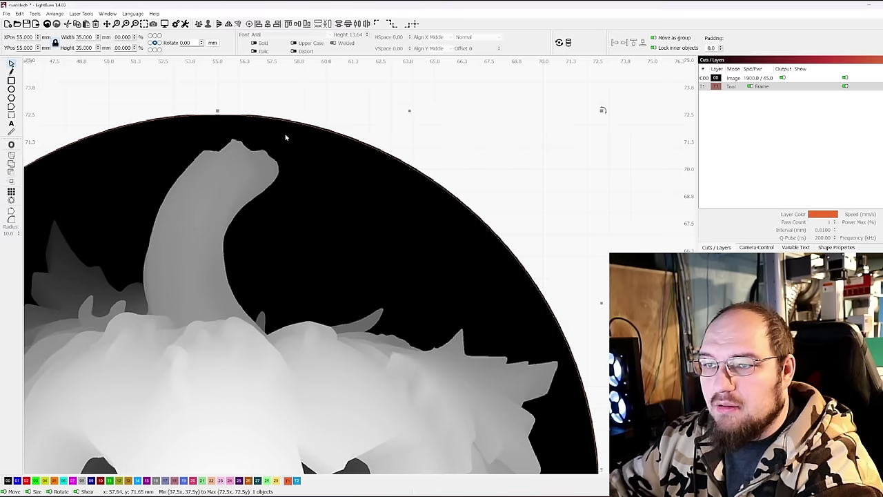
{"action": "scroll", "coordinate": [372, 215], "scroll_direction": "left", "scroll_amount": 3}
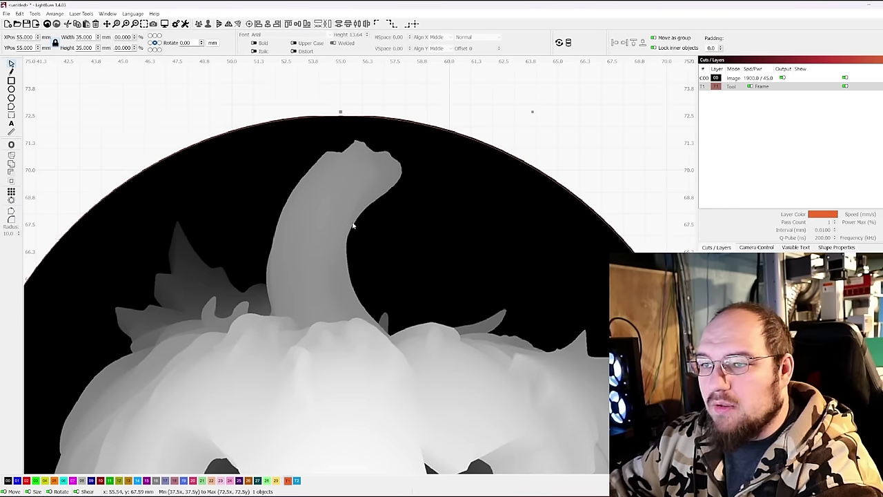
{"action": "scroll", "coordinate": [343, 217], "scroll_direction": "down", "scroll_amount": 3}
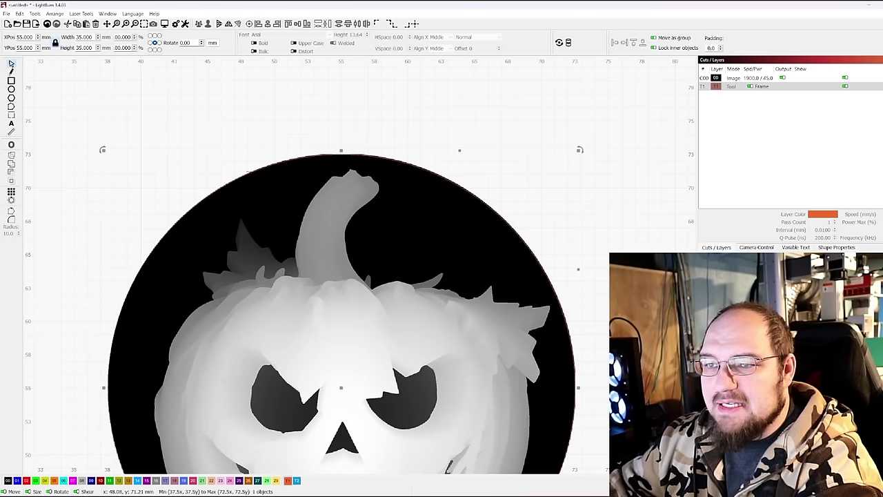
{"action": "scroll", "coordinate": [240, 186], "scroll_direction": "up", "scroll_amount": 5}
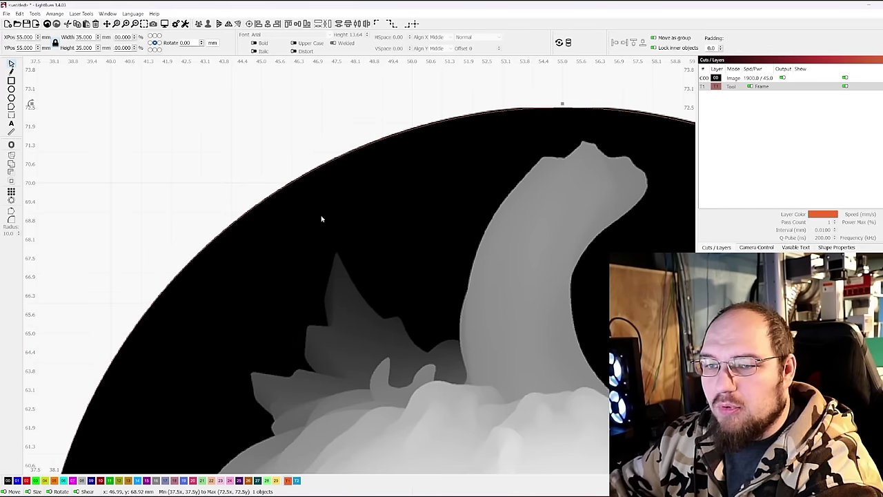
Select the round pumpkin image together with the framing circle around it
{"action": "scroll", "coordinate": [308, 227], "scroll_direction": "down", "scroll_amount": 2}
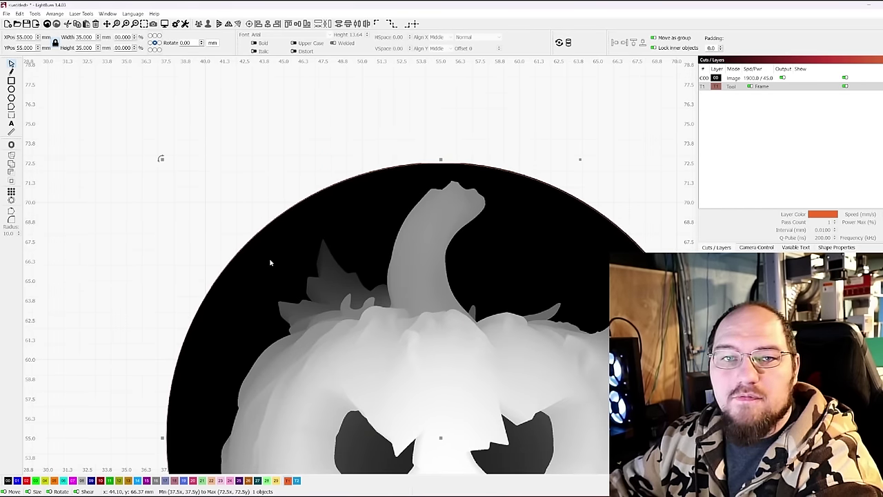
{"action": "left_click_drag", "start_coordinate": [393, 262], "coordinate": [338, 252]}
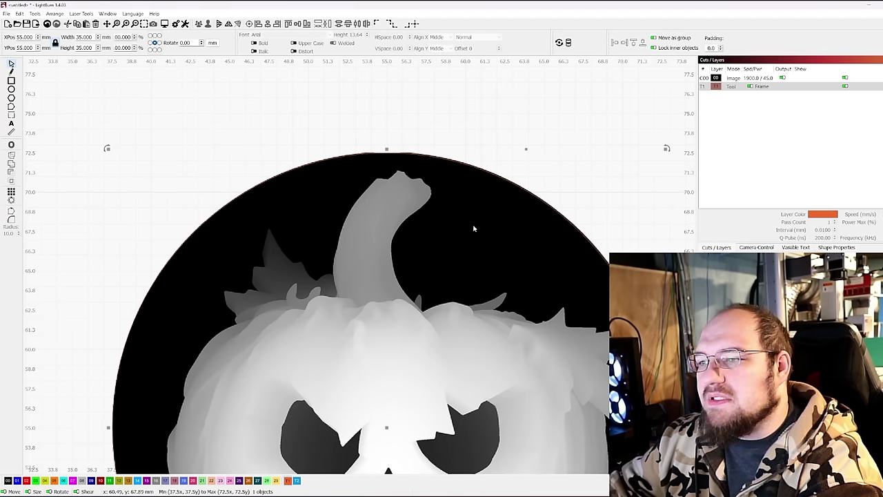
{"action": "scroll", "coordinate": [491, 238], "scroll_direction": "down", "scroll_amount": 5}
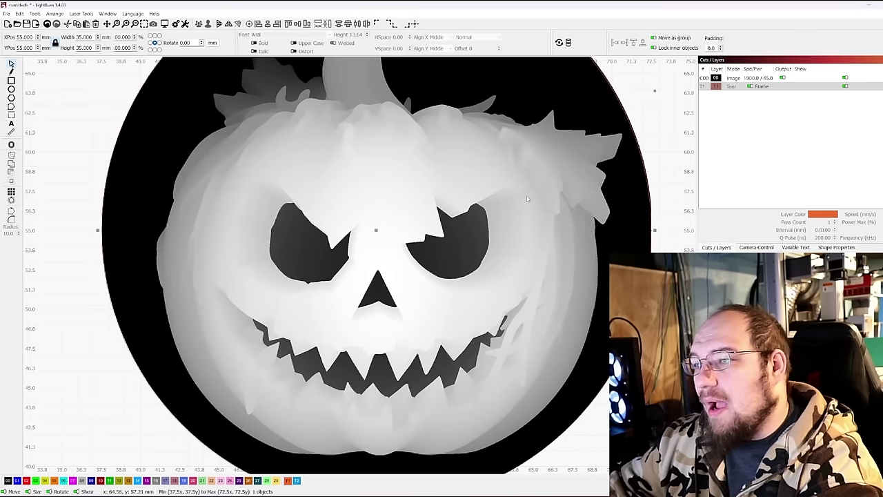
{"action": "scroll", "coordinate": [526, 199], "scroll_direction": "down", "scroll_amount": 3}
{"action": "left_click_drag", "start_coordinate": [213, 421], "coordinate": [207, 451]}
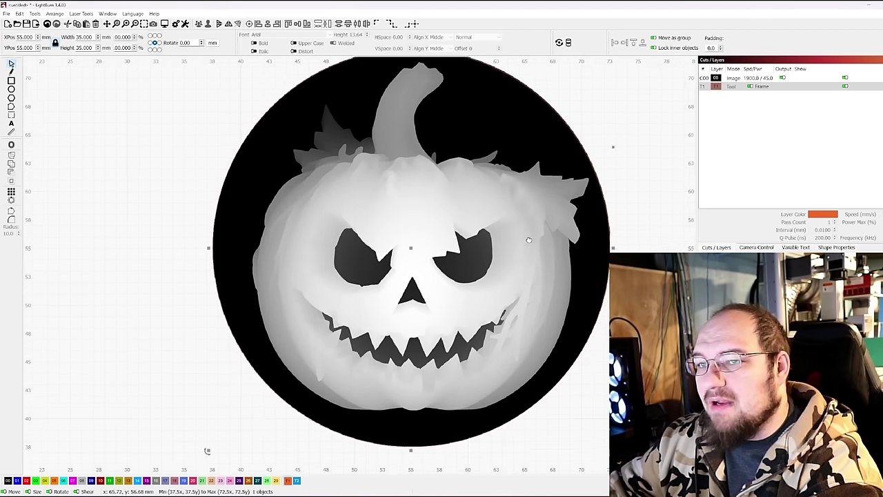
{"action": "scroll", "coordinate": [528, 239], "scroll_direction": "up", "scroll_amount": 2}
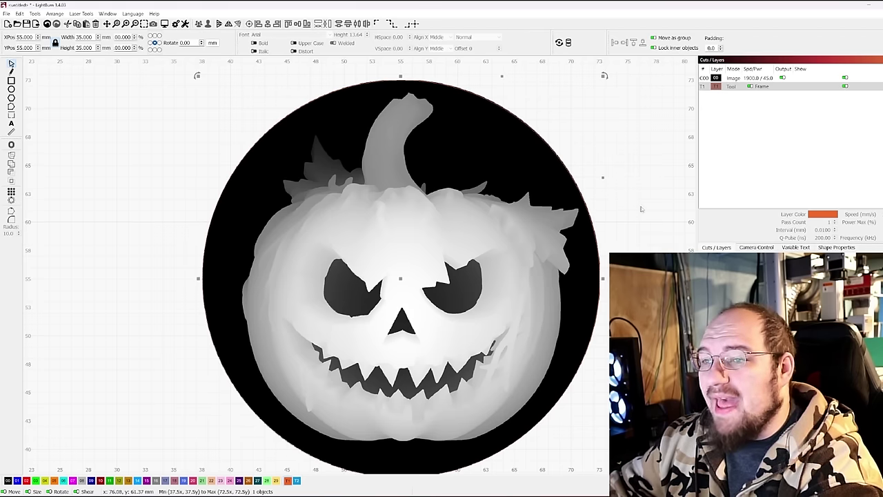
{"action": "key", "text": "Escape"}
{"action": "key", "text": "ctrl+a"}
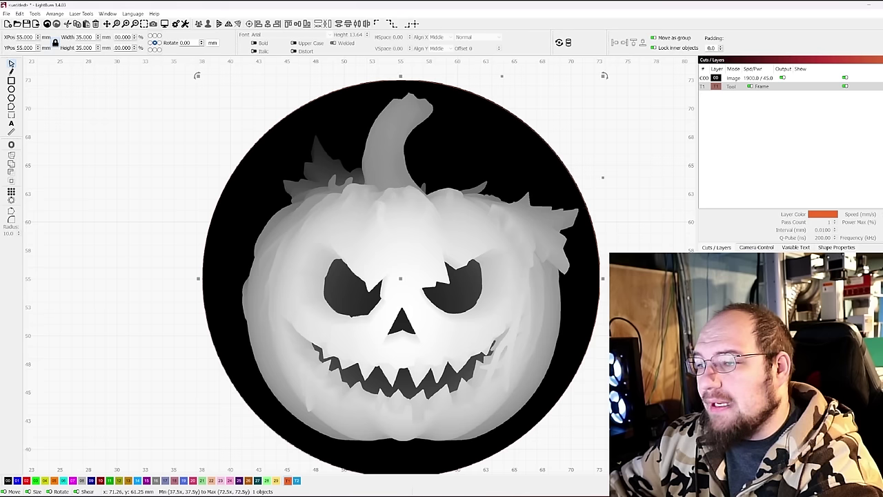